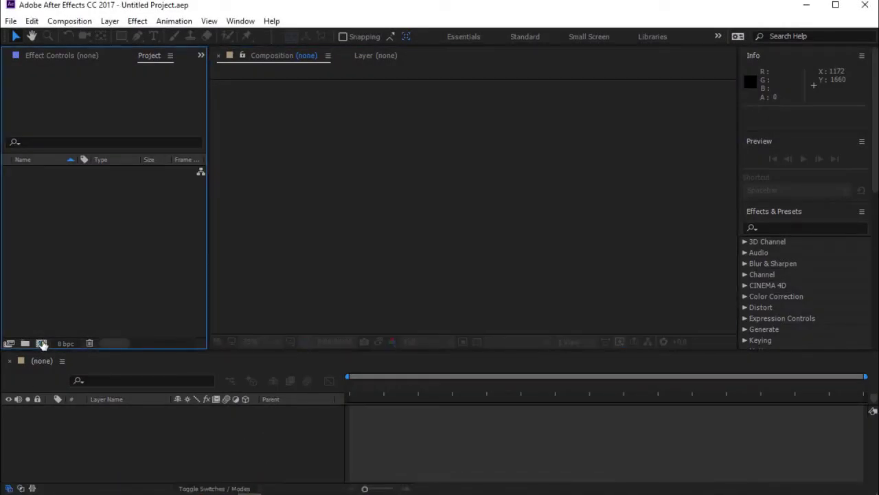
- Create the 1920×1080, 30 fps, 15 s Sonar Radar composition with a black (000000) solid layer
click(41, 343)
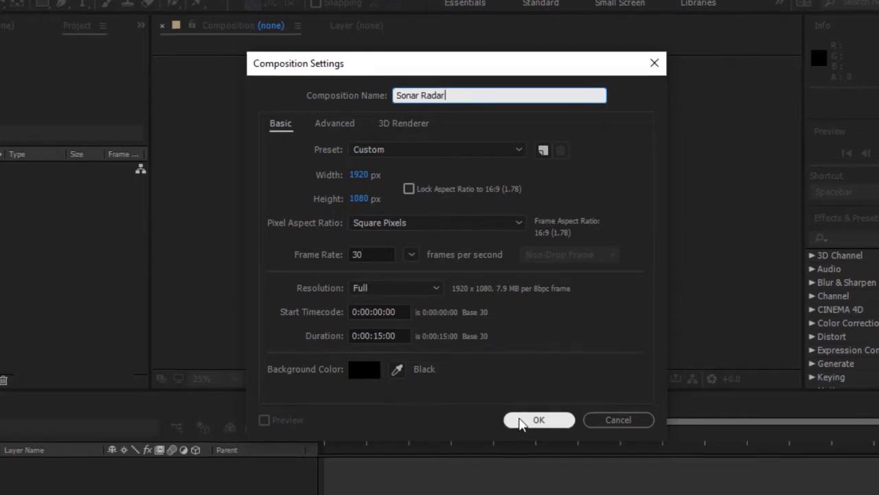
click(522, 420)
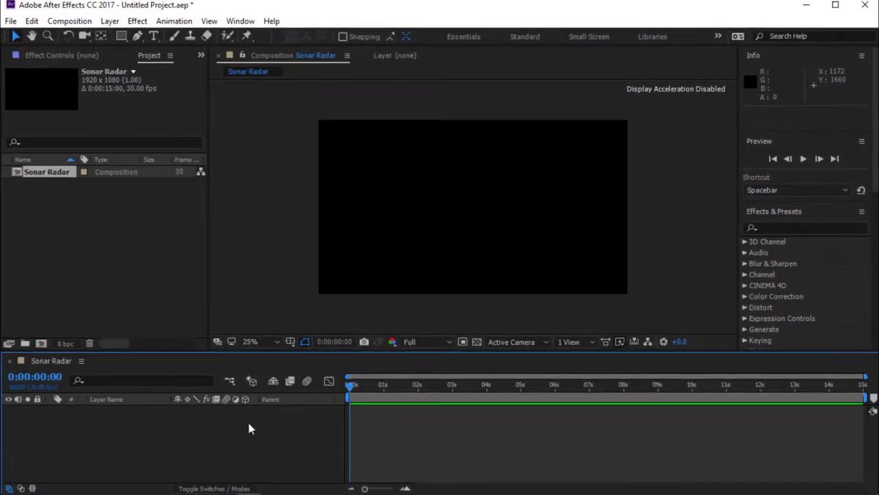
right_click(249, 426)
mouse_move(308, 301)
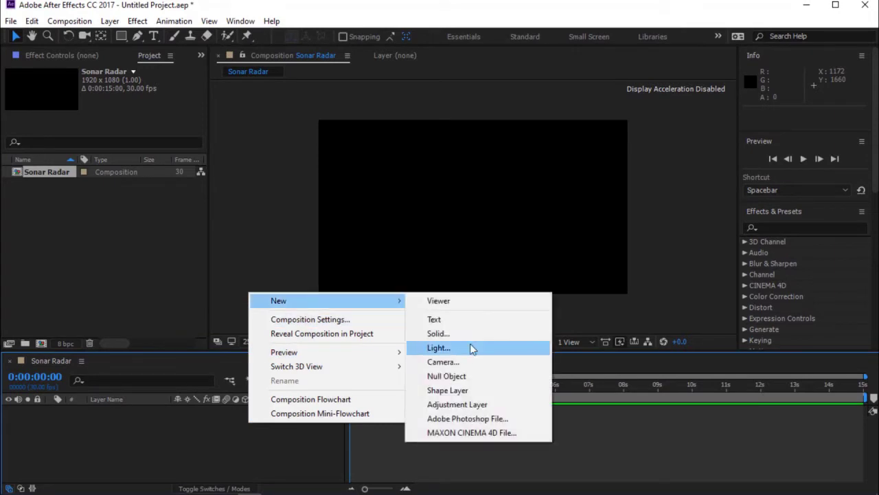
click(471, 334)
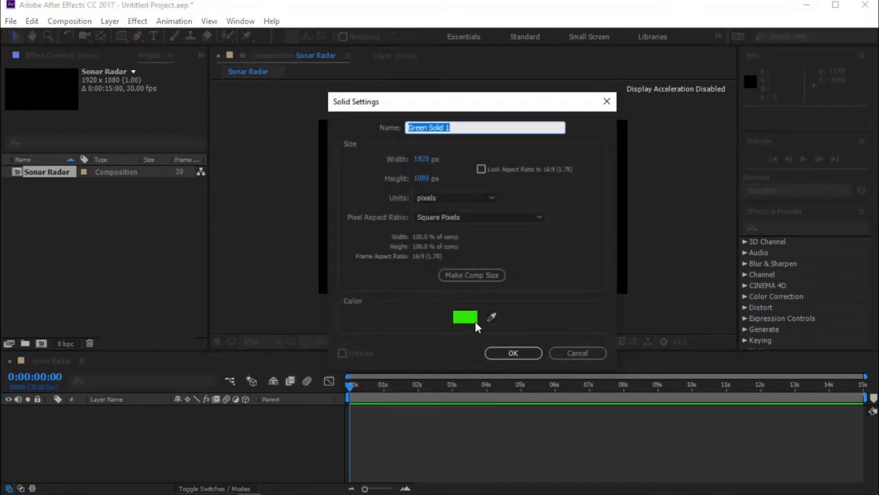
click(472, 320)
text(000000)
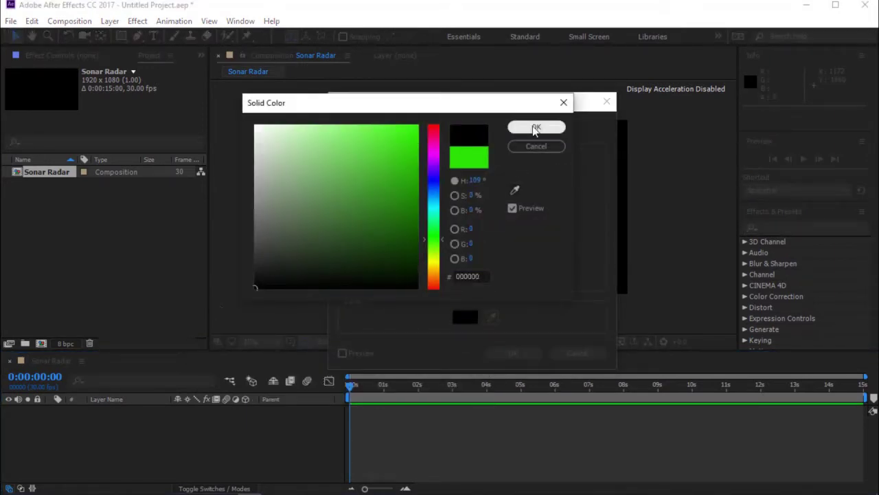
click(536, 128)
click(512, 353)
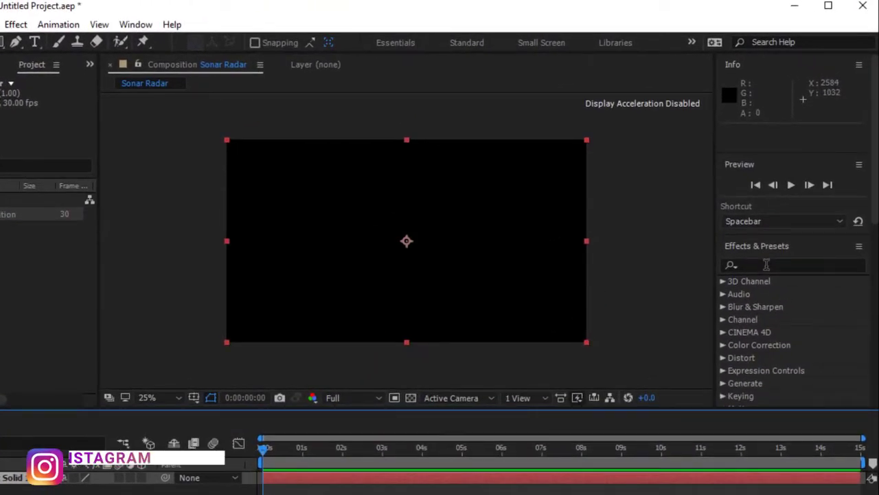
- Find Gradient Ramp in Effects & Presets and apply it to Black Solid 1
click(278, 24)
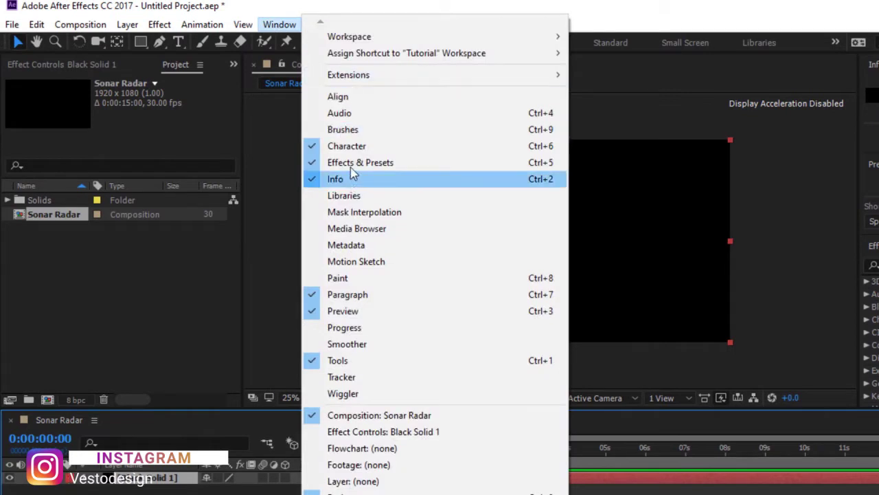
click(774, 264)
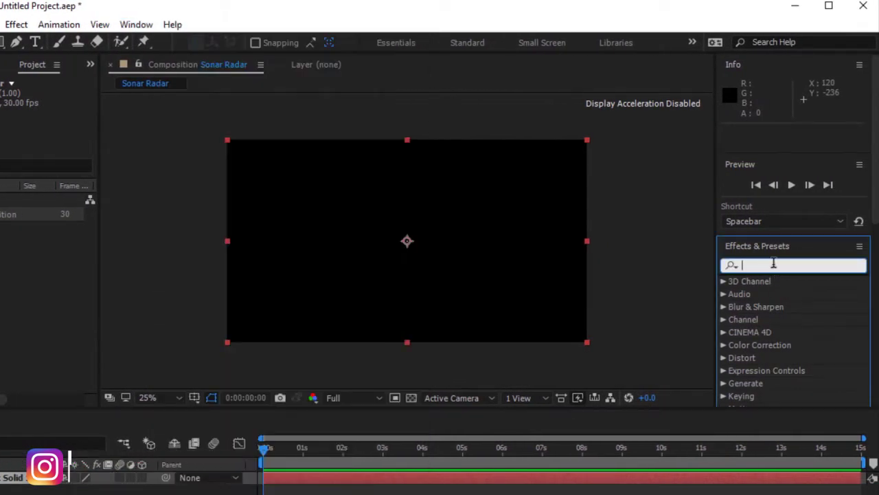
text(Ramp)
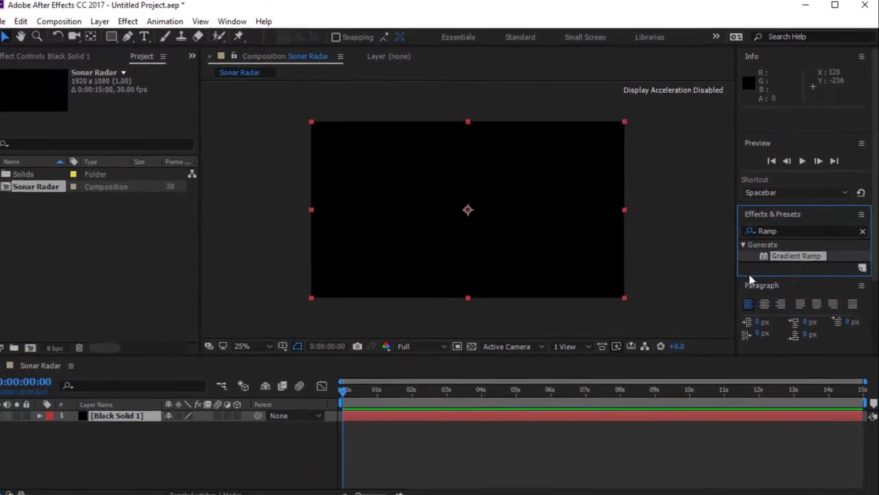
drag(783, 293, 577, 481)
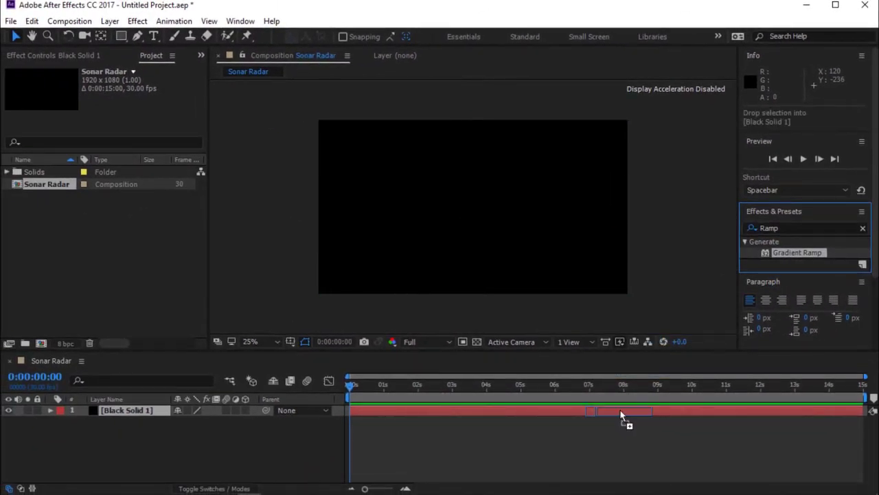
drag(620, 413, 621, 413)
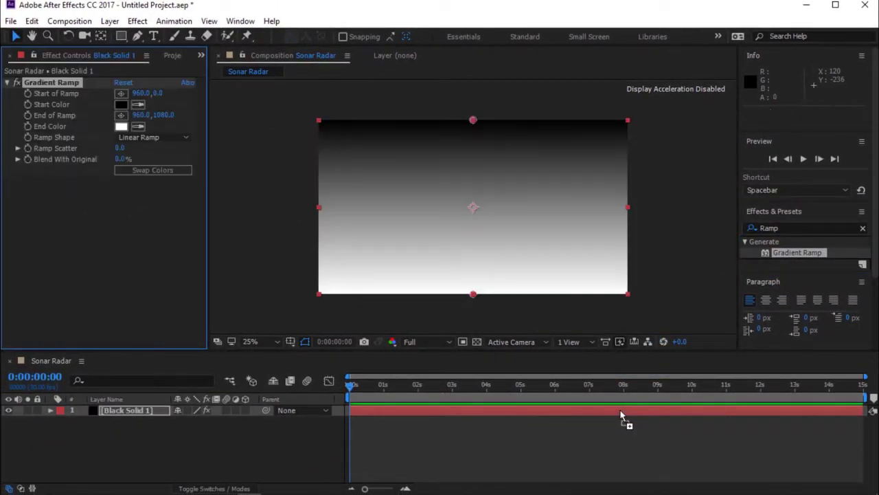
- Make the ramp radial, dark green to black, with its start point moved toward frame centre
click(127, 137)
click(145, 167)
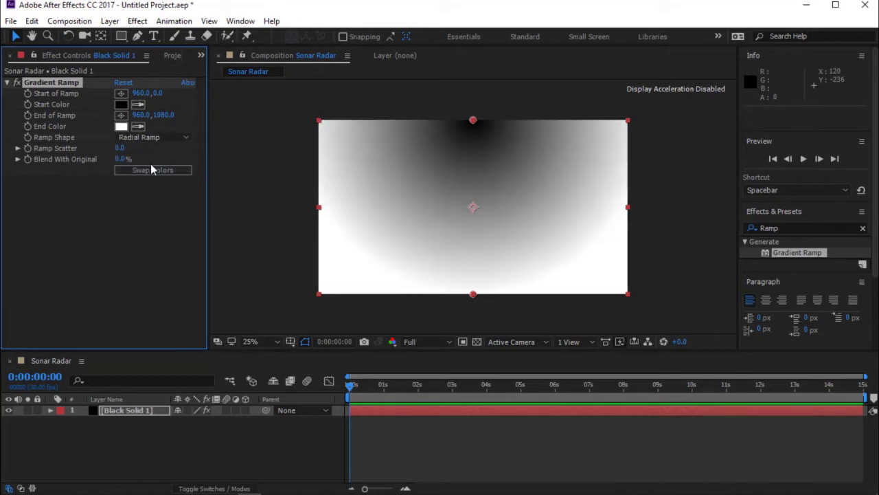
click(121, 105)
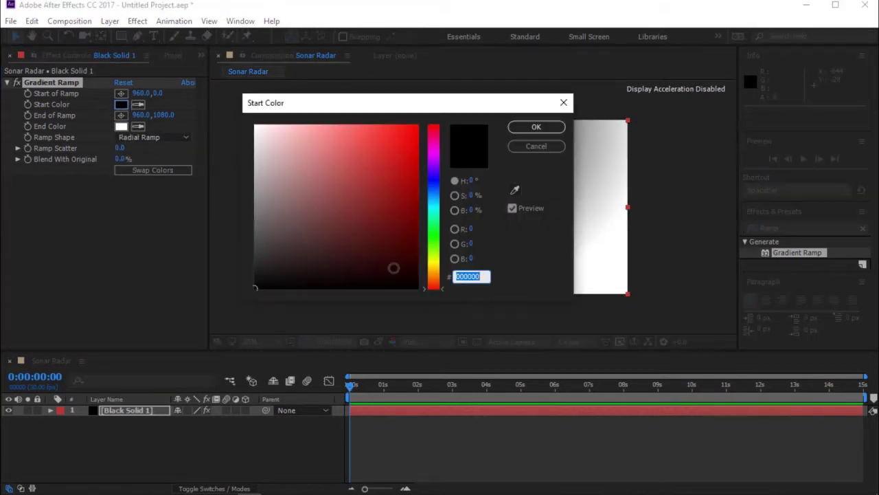
drag(434, 251, 417, 292)
click(536, 127)
click(121, 126)
click(535, 127)
drag(473, 119, 474, 186)
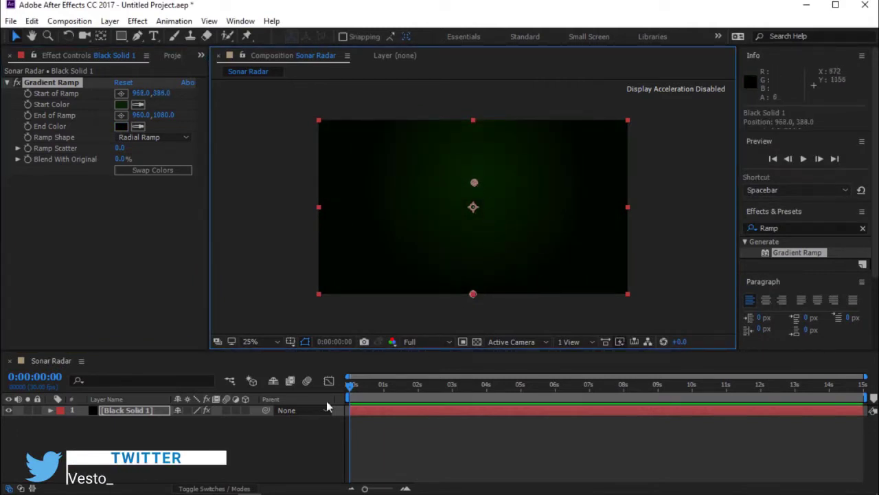
- Add a second black solid, Black Solid 2, to the composition
click(249, 445)
right_click(249, 445)
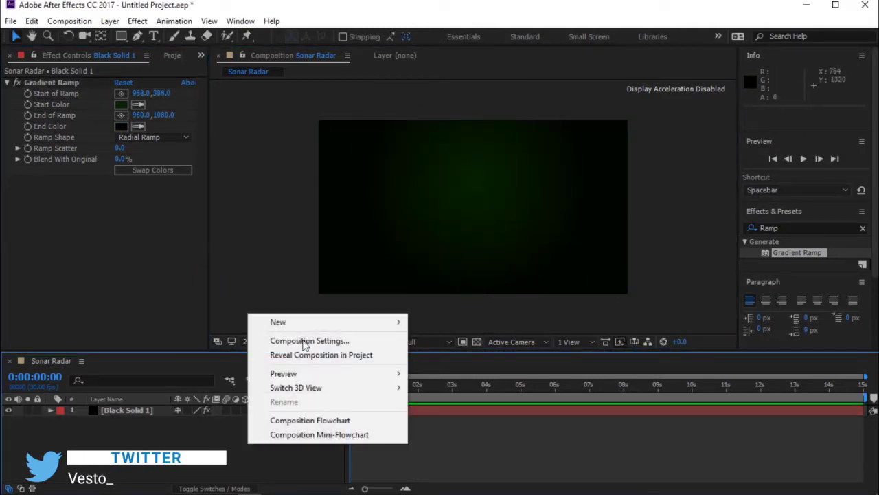
mouse_move(319, 329)
click(437, 355)
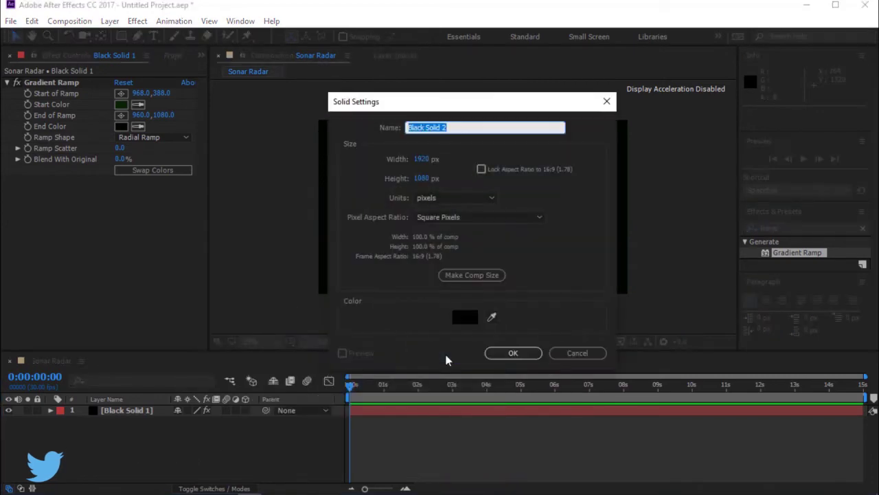
click(501, 358)
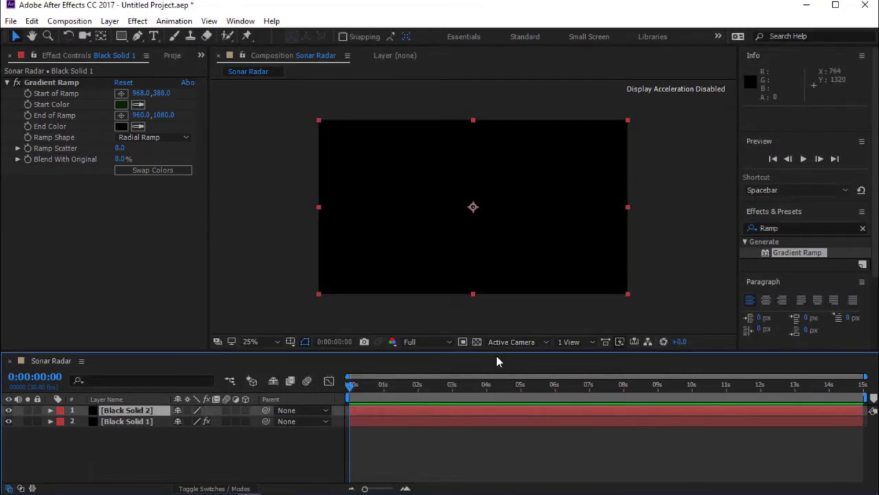
- Search for Fractal Noise and apply it to Black Solid 2
click(782, 228)
text(Fra)
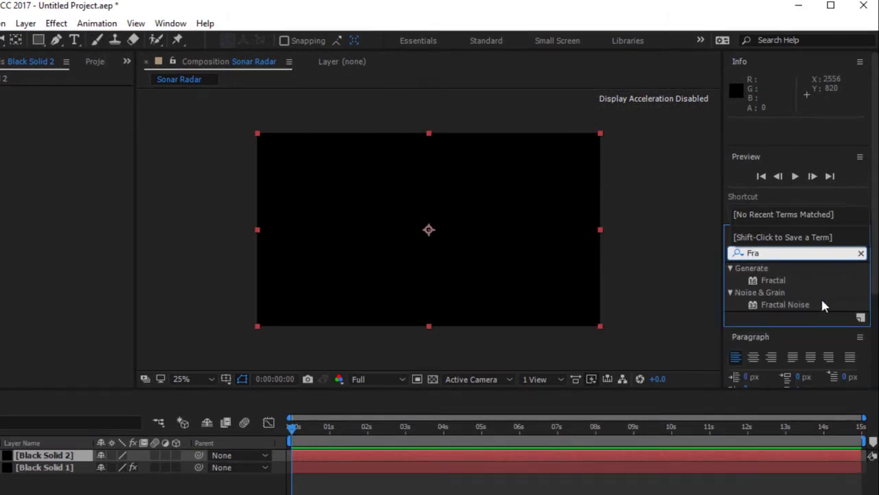
drag(799, 304, 640, 460)
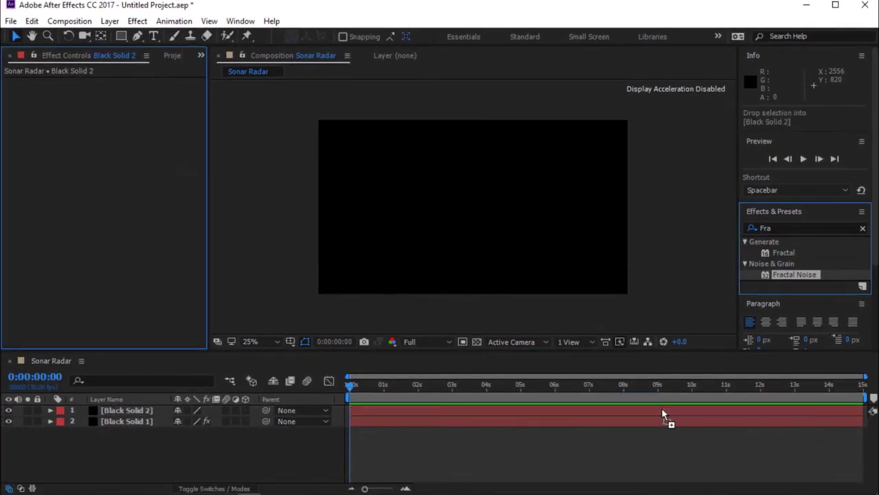
drag(663, 410, 663, 410)
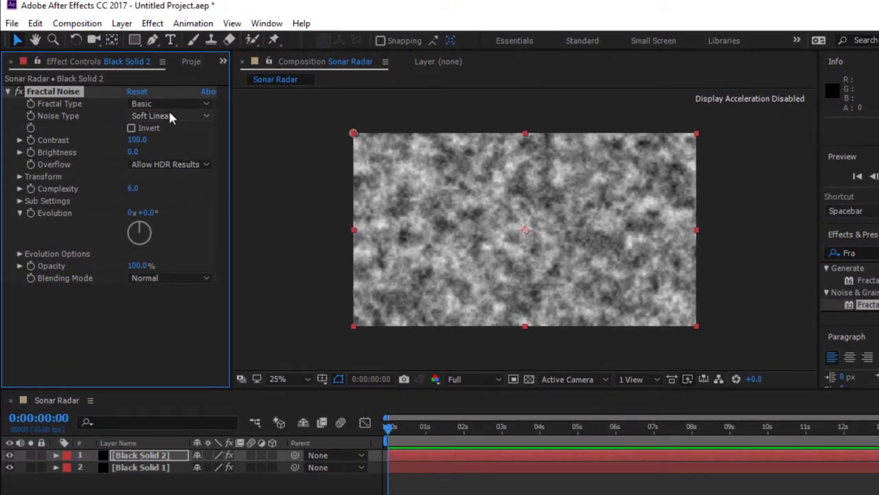
- Set Fractal Noise to Spline, Brightness -56, and drive Evolution with the expression time*150
click(172, 118)
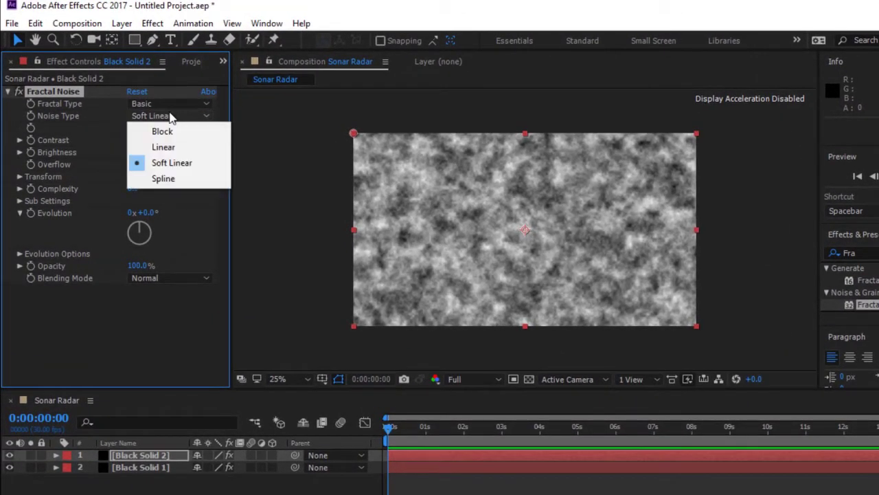
click(173, 179)
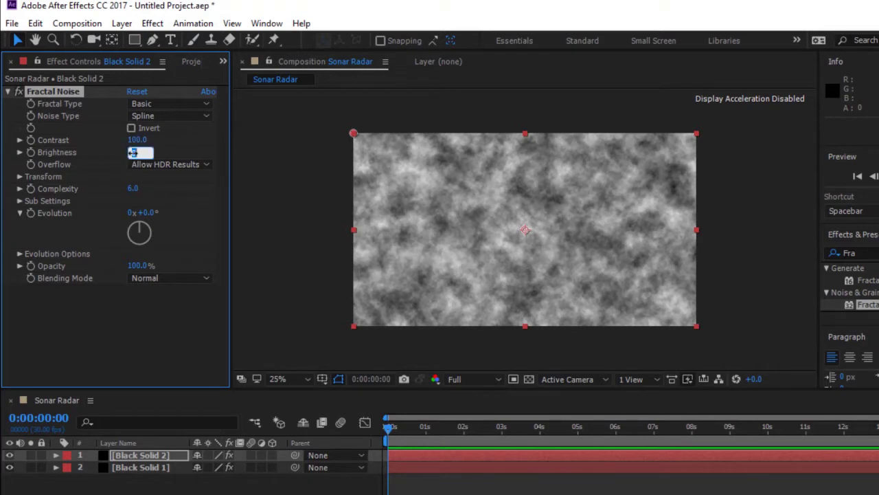
text(-56)
key(Return)
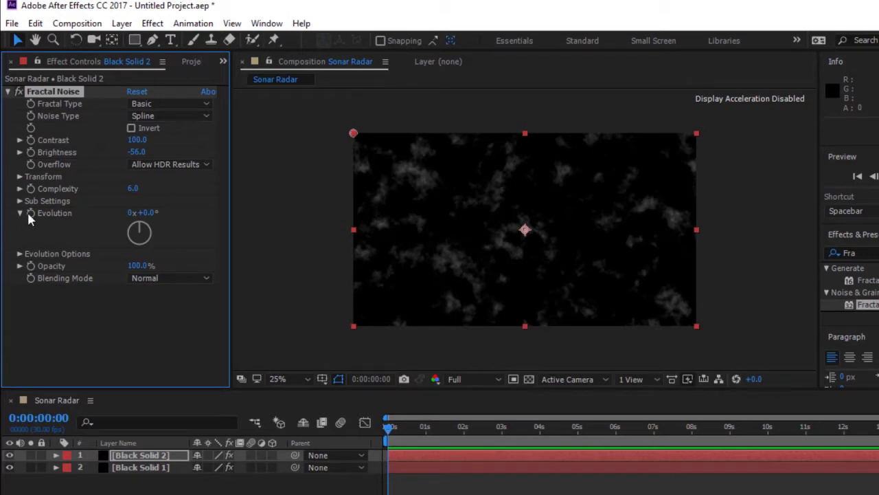
alt+click(30, 213)
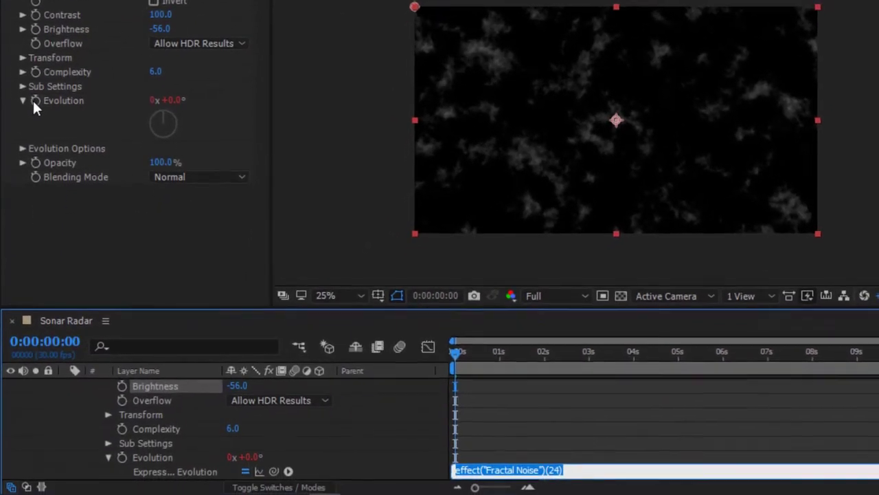
text(time*150)
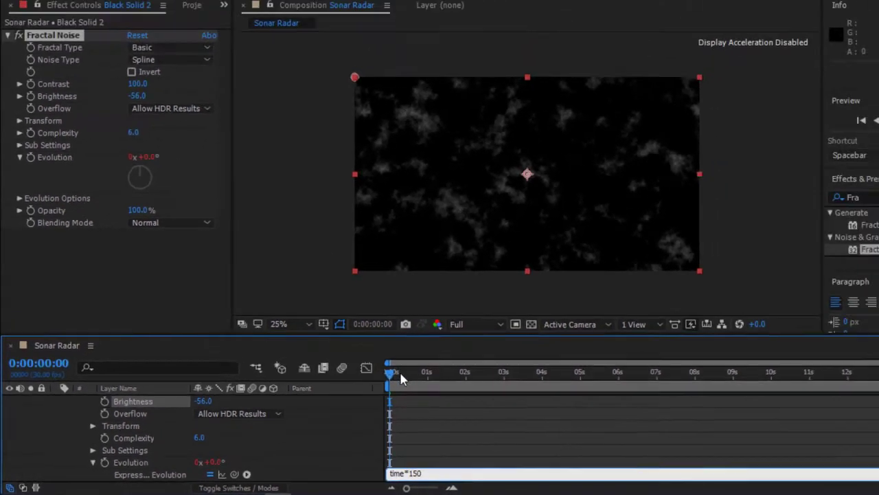
click(433, 364)
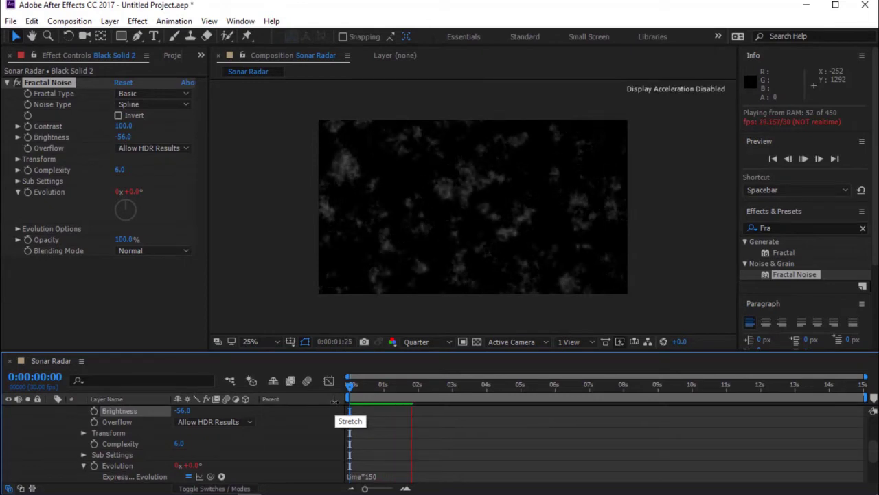
- Stop the preview, search for Tint and apply it to Black Solid 2
key(space)
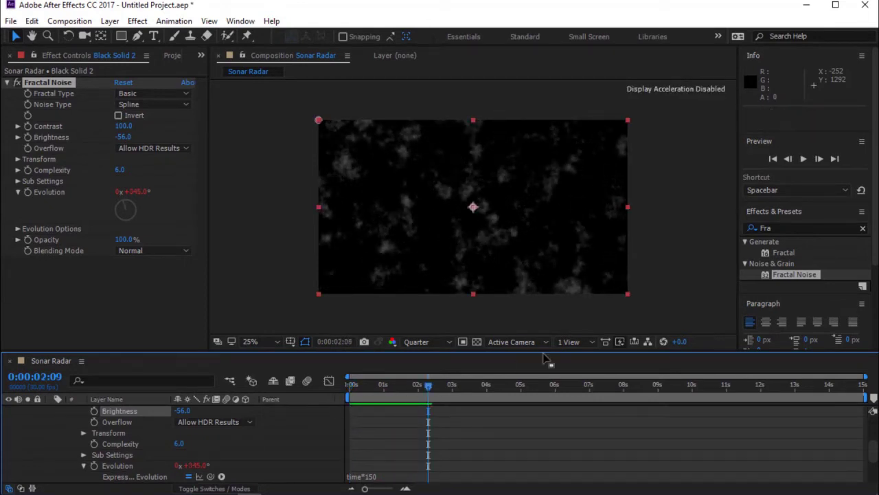
double_click(782, 230)
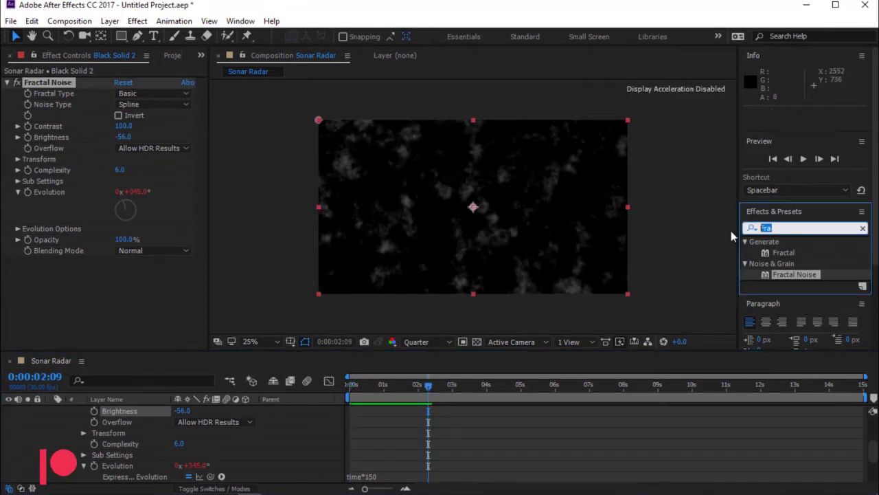
text(tint)
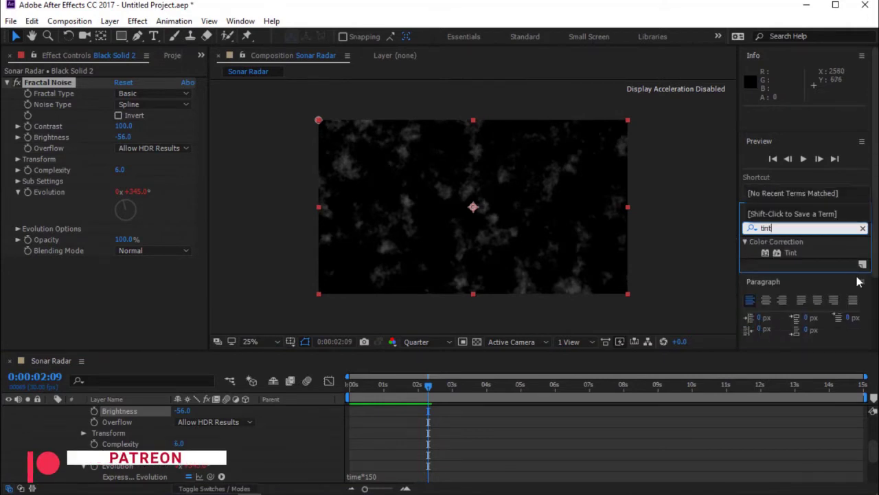
drag(792, 253, 123, 294)
- Set the Tint's Map White To colour to dark green
click(121, 283)
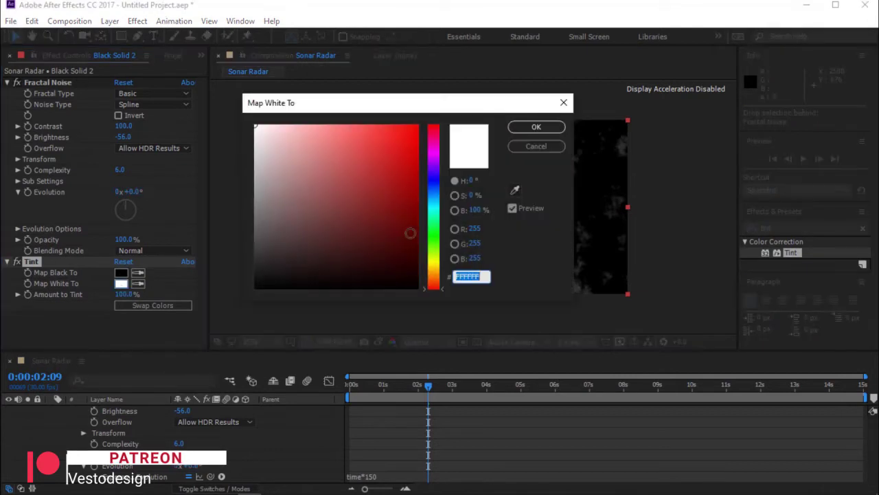
click(432, 240)
drag(386, 103, 281, 89)
drag(309, 252, 308, 210)
click(428, 112)
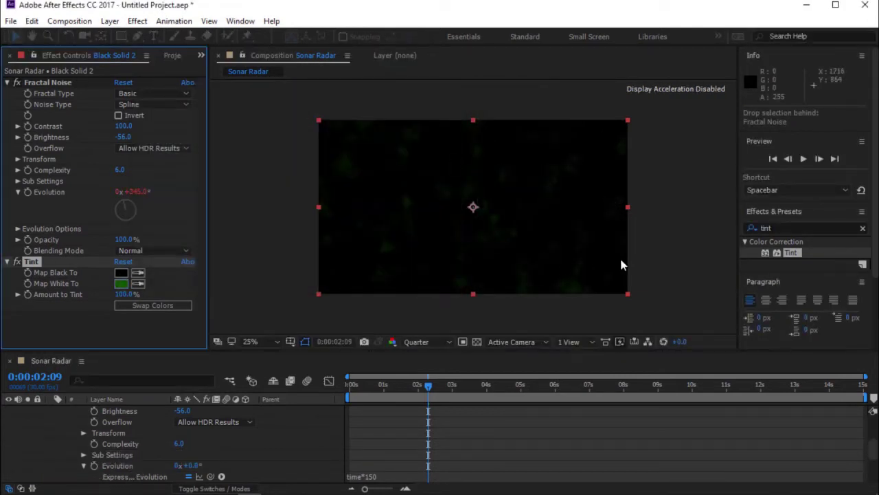
- Preview the green noise animation, then select Black Solid 2
click(329, 390)
key(space)
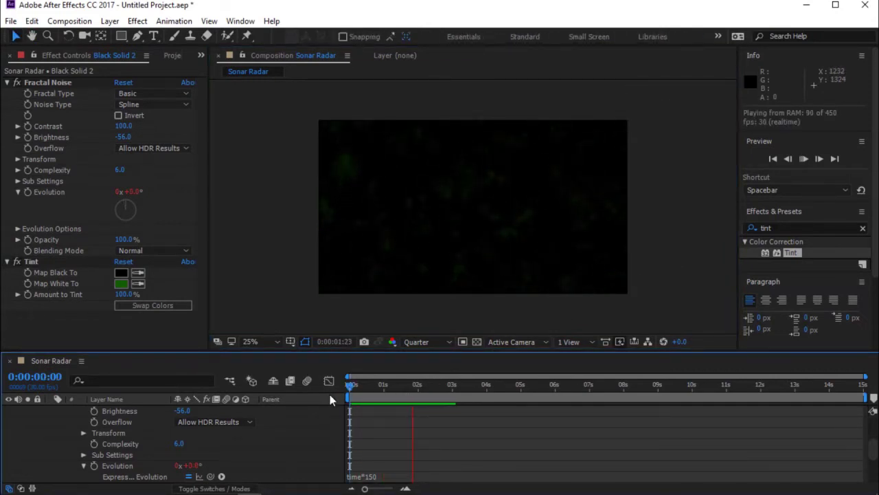
key(space)
click(277, 439)
scroll(278, 437, up, 3)
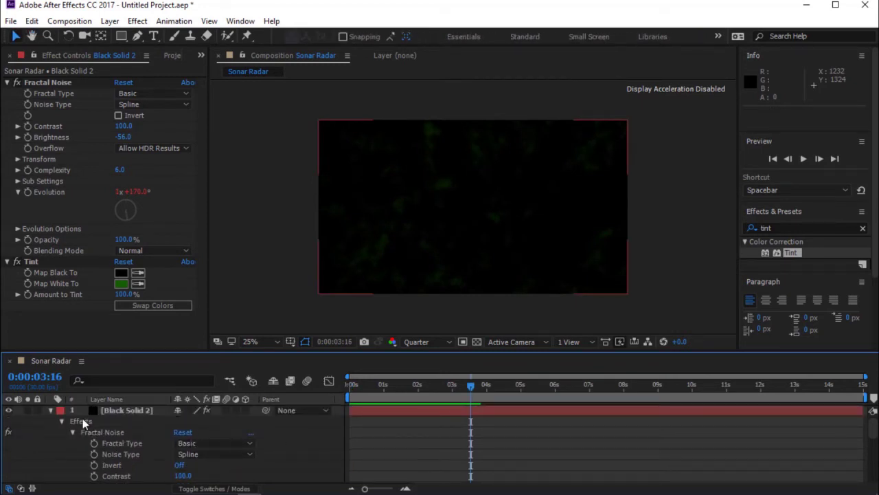
- Collapse Black Solid 2 and lock both black solid layers
click(48, 410)
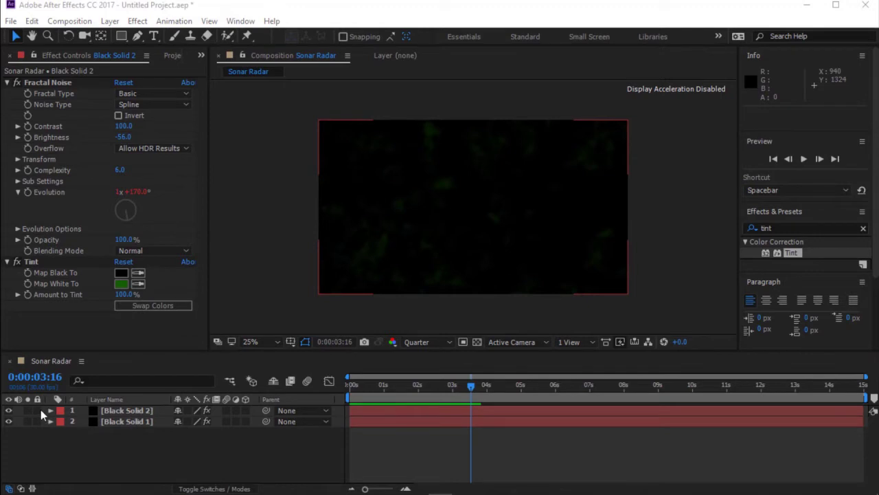
drag(38, 410, 38, 421)
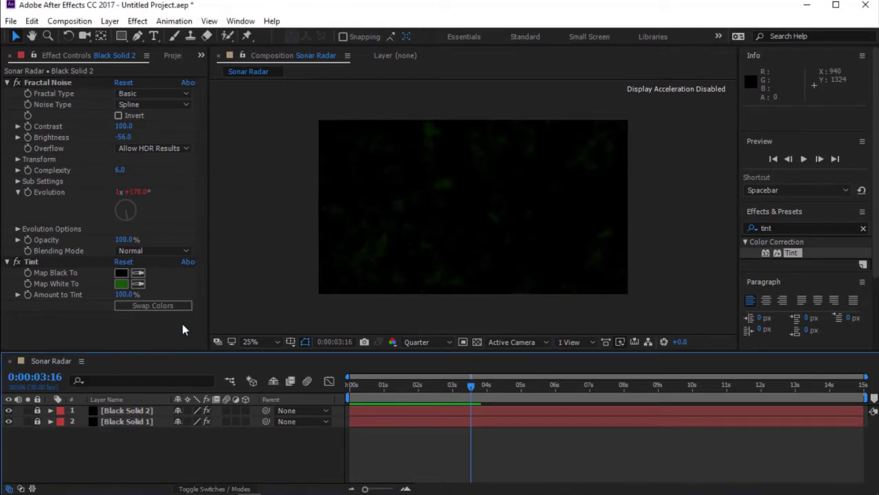
mouse_move(121, 39)
mouse_down()
mouse_move(161, 68)
mouse_move(158, 62)
mouse_up()
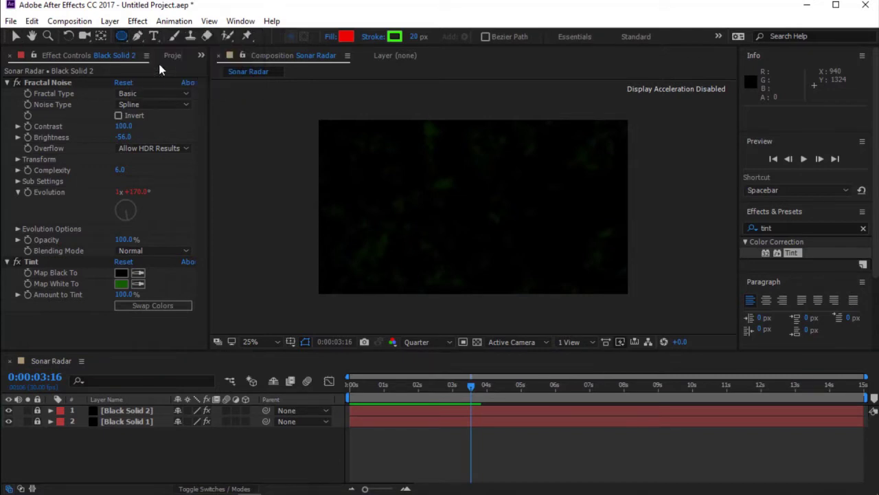
- Draw a small unfilled ellipse near the centre with a 23D700 green, 5 px stroke
click(334, 36)
click(374, 214)
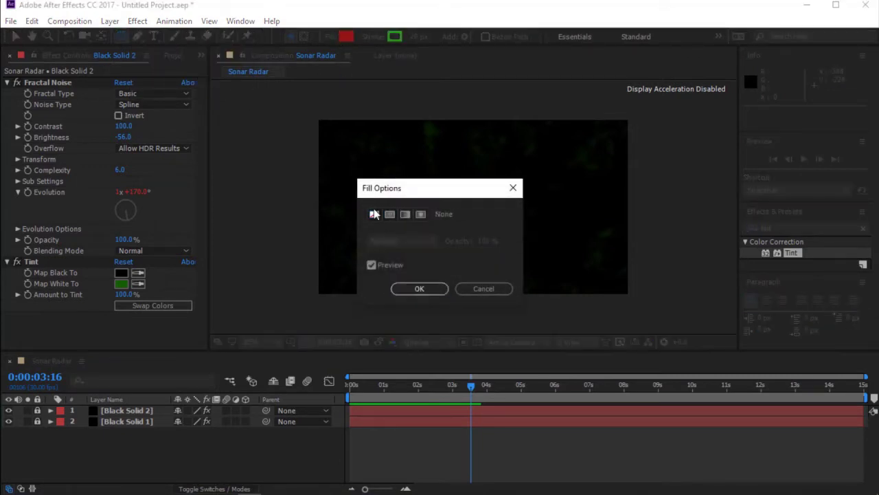
click(416, 288)
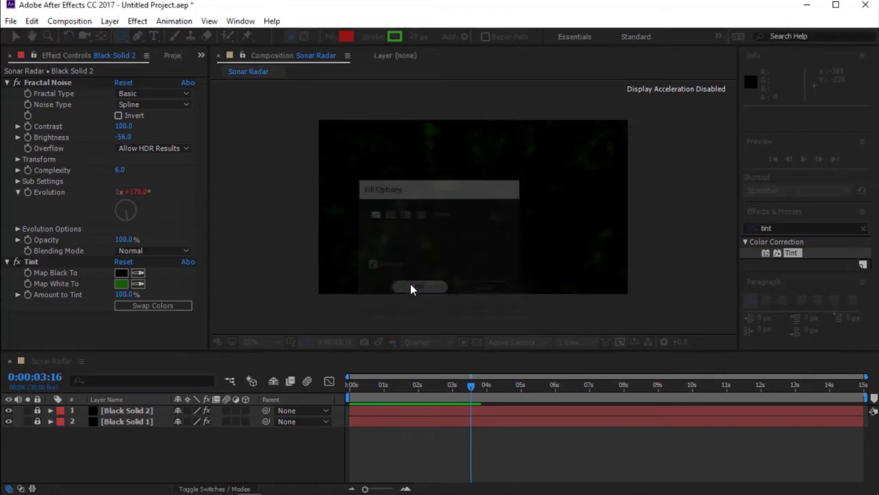
click(395, 37)
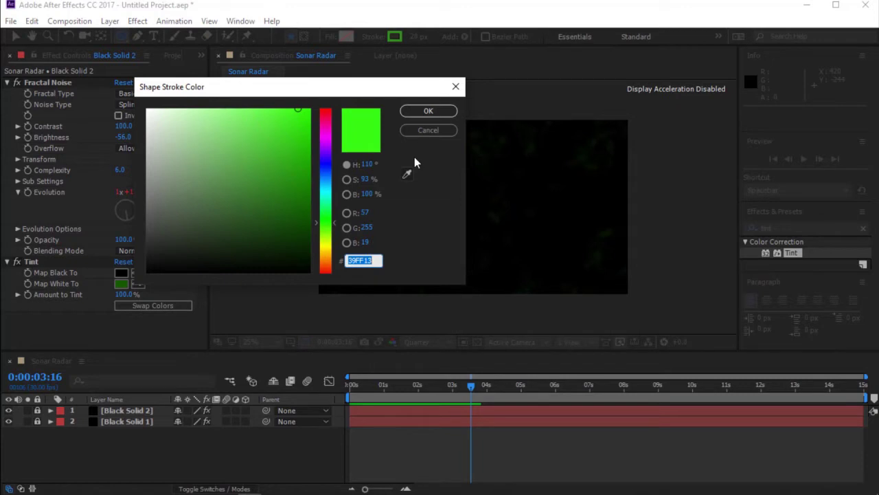
text(23D700)
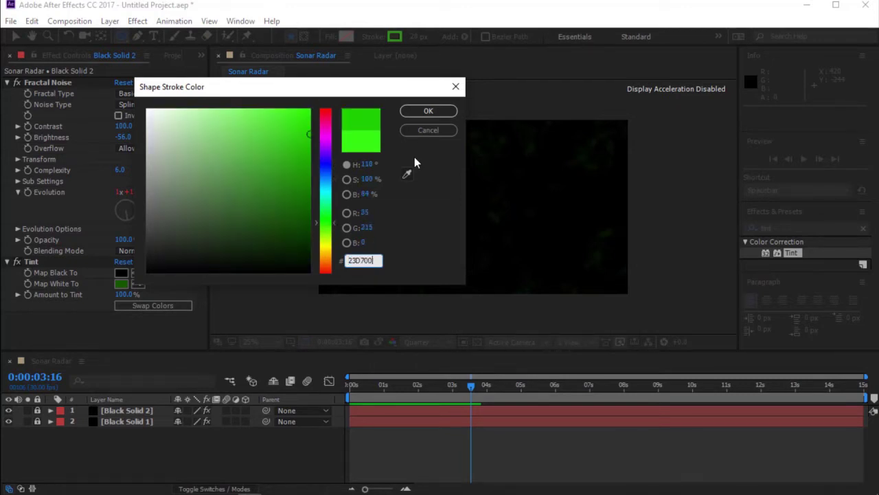
key(Return)
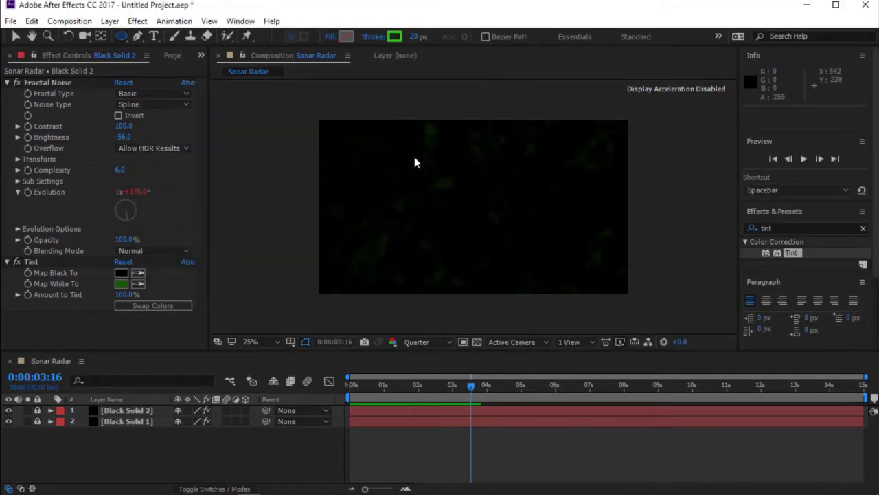
mouse_move(449, 191)
mouse_down()
mouse_move(473, 204)
mouse_move(479, 228)
mouse_up()
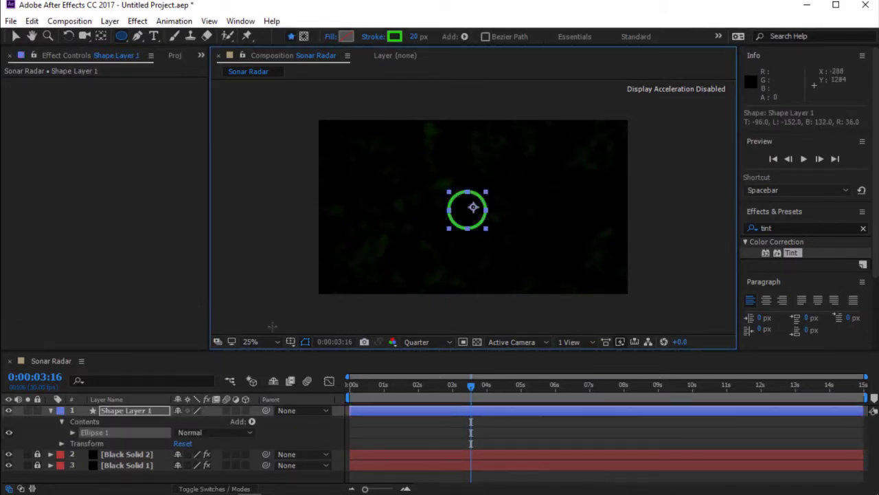
click(412, 40)
text(5)
key(Return)
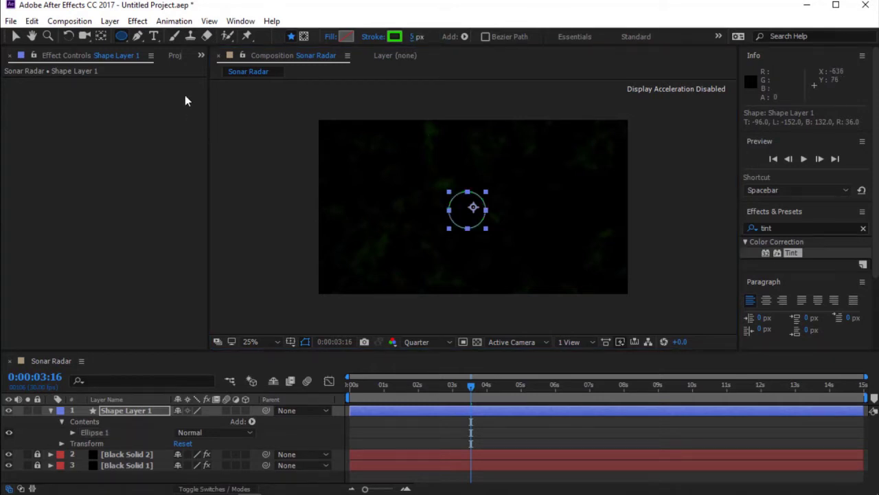
- Open the Align panel and centre the circle horizontally and vertically in the composition
scroll(825, 316, down, 3)
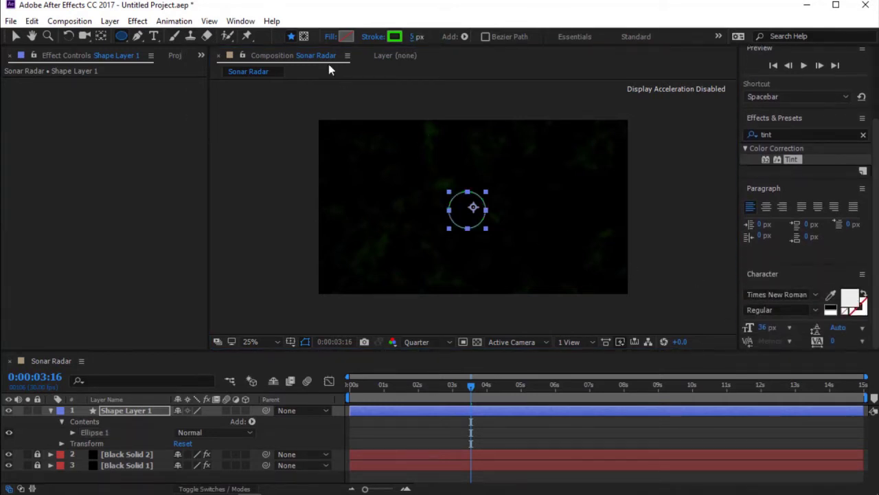
click(240, 20)
click(290, 85)
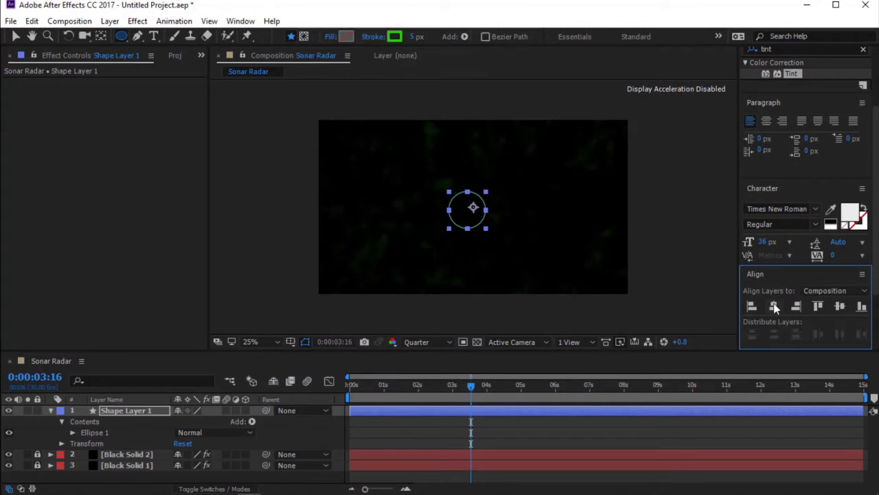
click(775, 307)
click(839, 308)
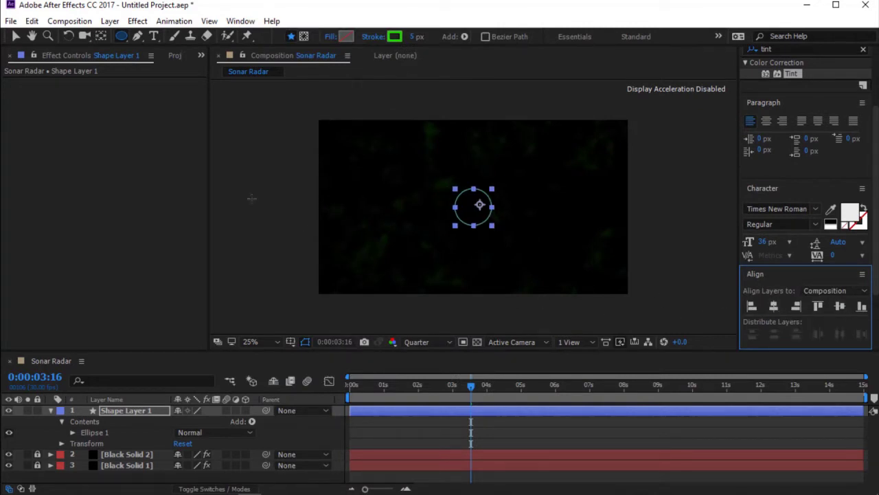
click(99, 39)
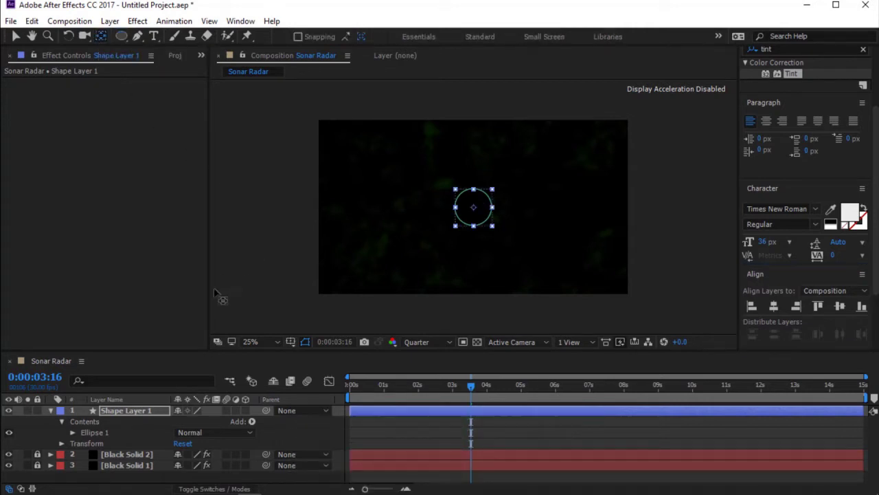
- Add a Repeater to the circle and set it to 5 copies
click(251, 422)
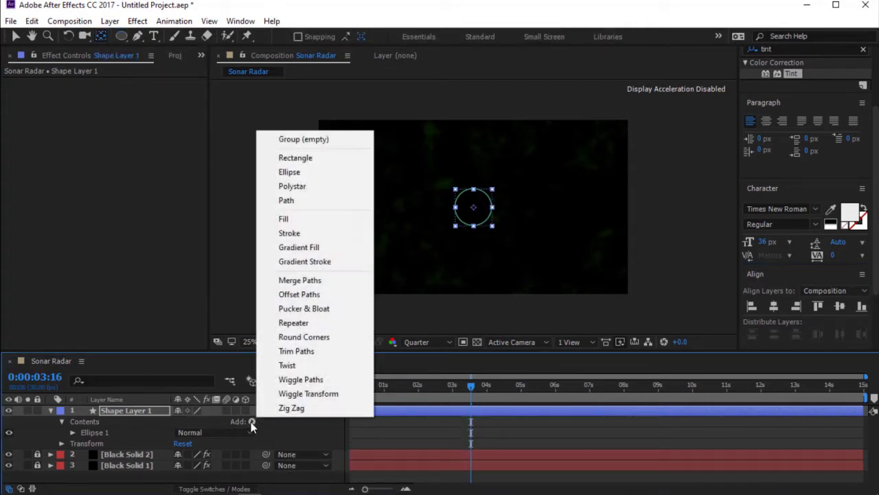
click(294, 322)
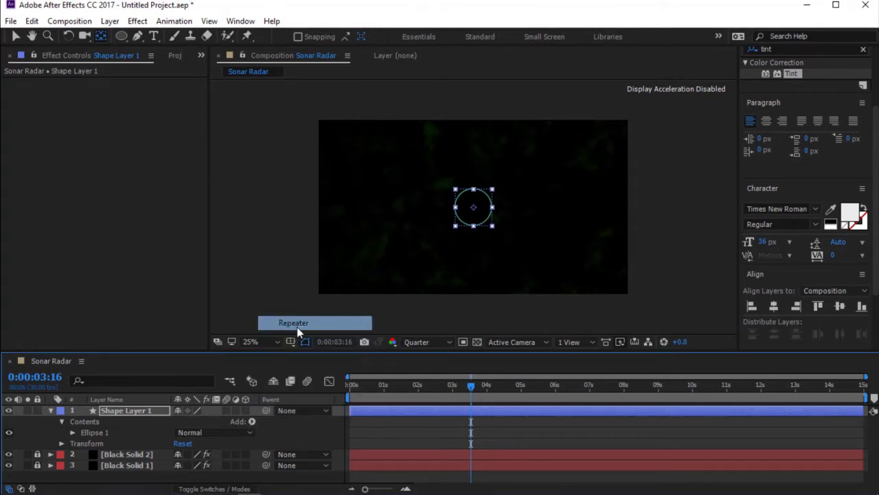
scroll(130, 451, down, 1)
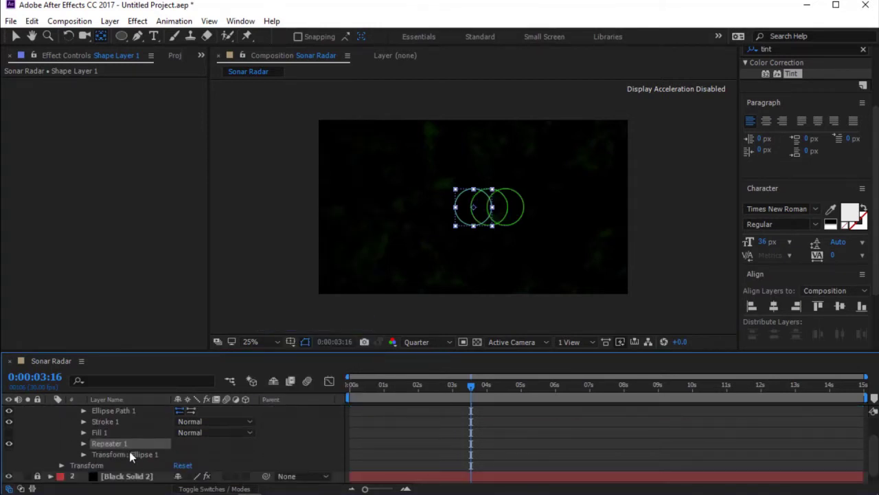
click(83, 444)
scroll(103, 450, down, 1)
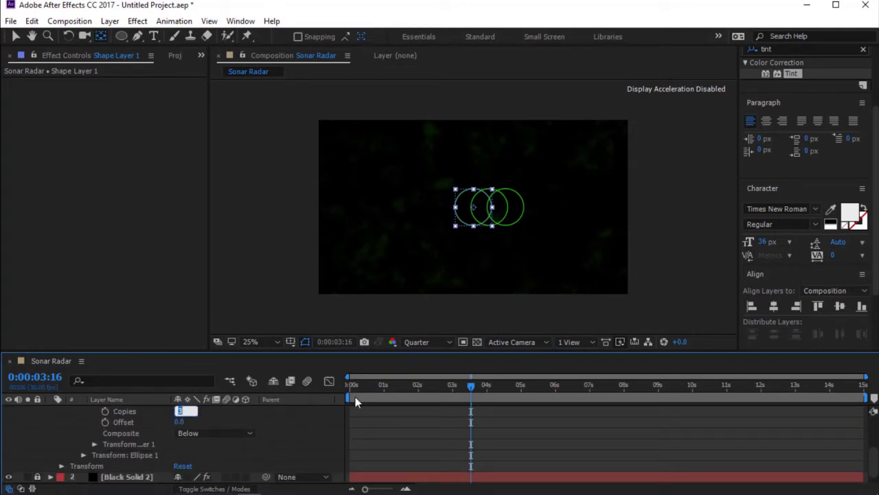
drag(440, 350, 438, 304)
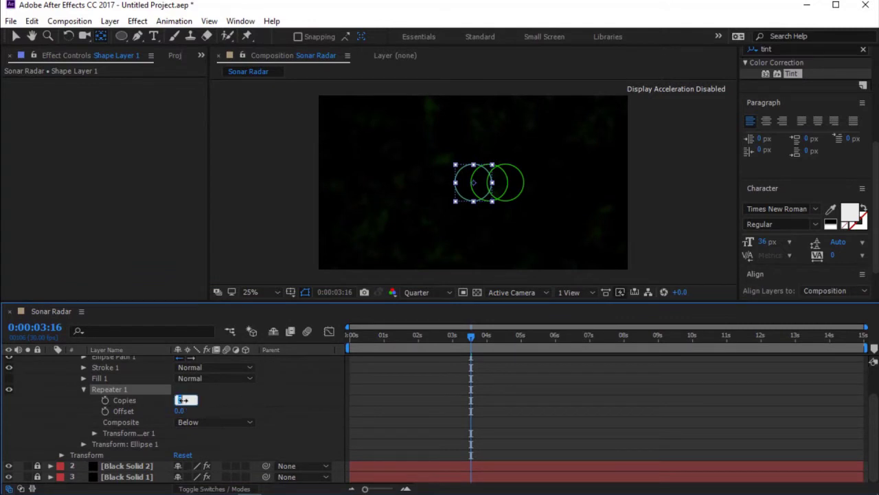
key(Return)
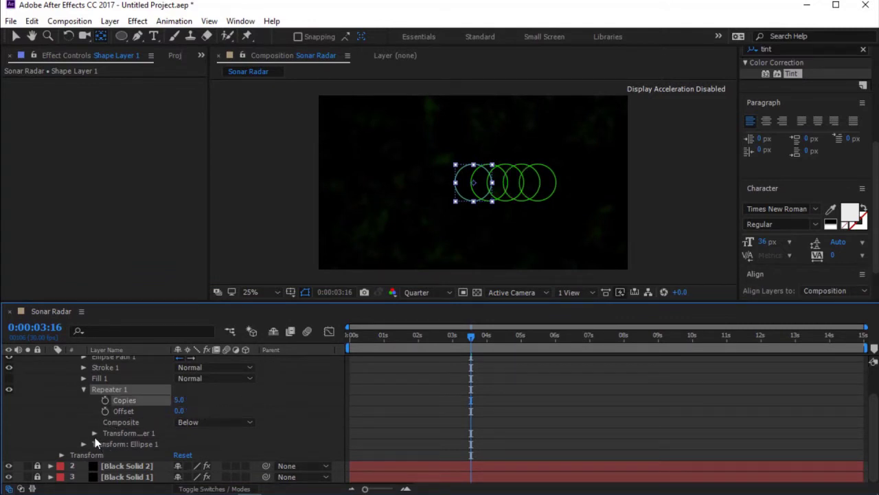
- Set the Repeater transform to position 0,0 and 140% scale, forming concentric rings
click(95, 433)
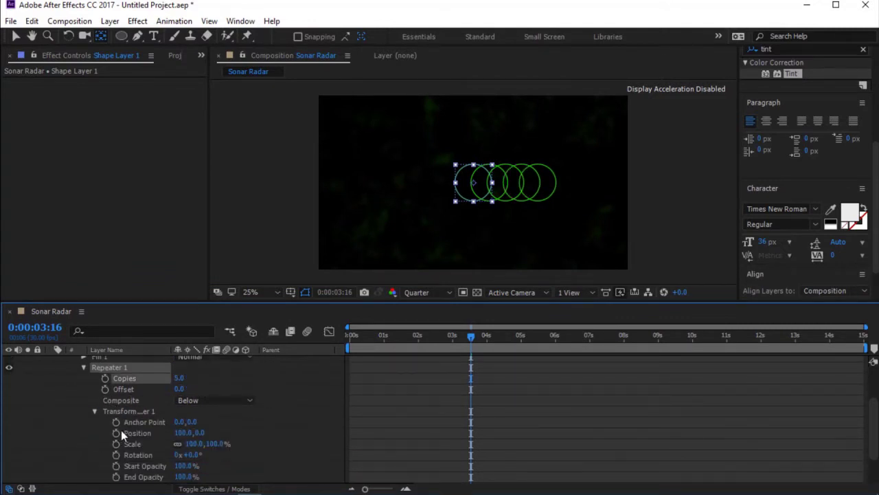
scroll(121, 430, down, 2)
text(0)
key(Return)
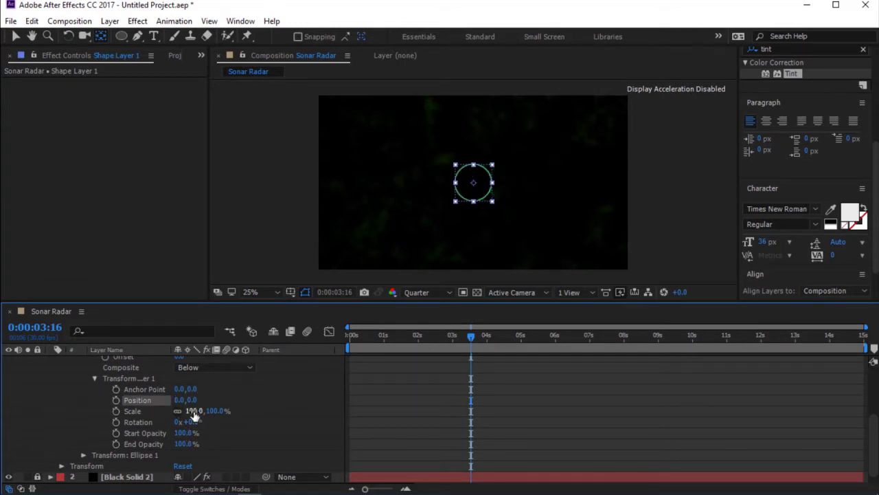
click(195, 411)
text(140)
key(Return)
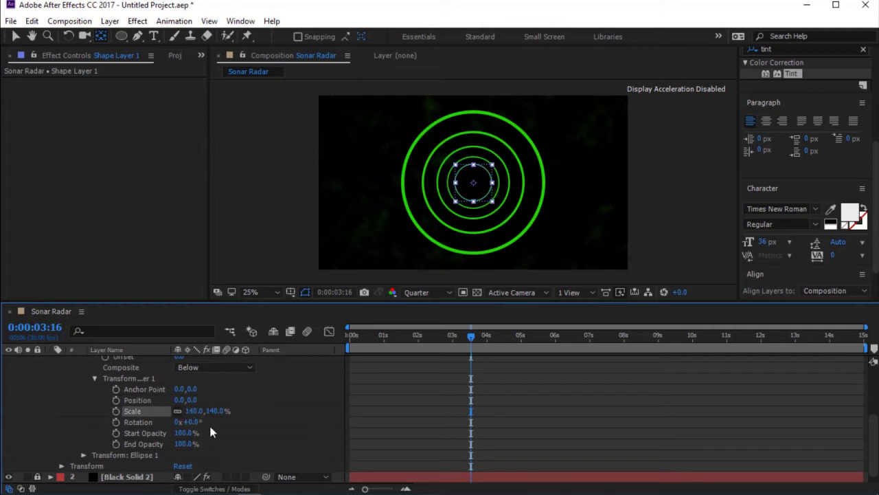
click(253, 436)
scroll(329, 407, up, 2)
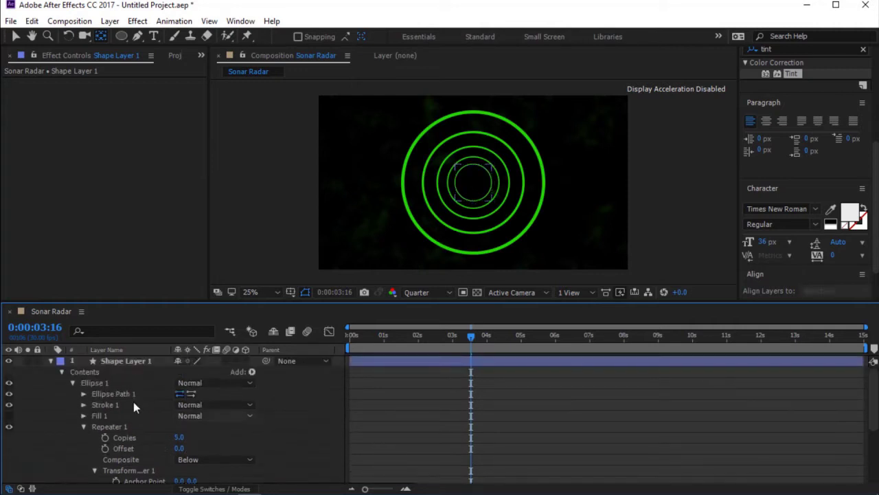
- Set the viewer to Full resolution and Fit magnification, and show Title/Action Safe guides
click(50, 361)
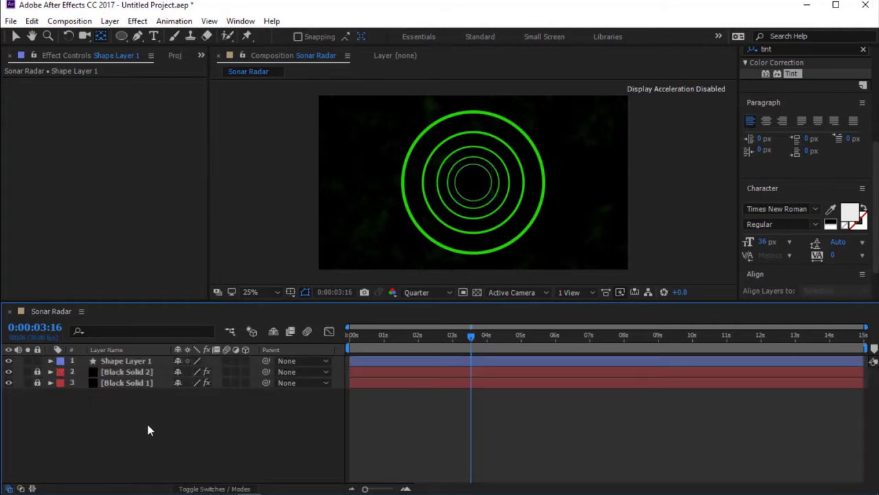
scroll(489, 203, up, 4)
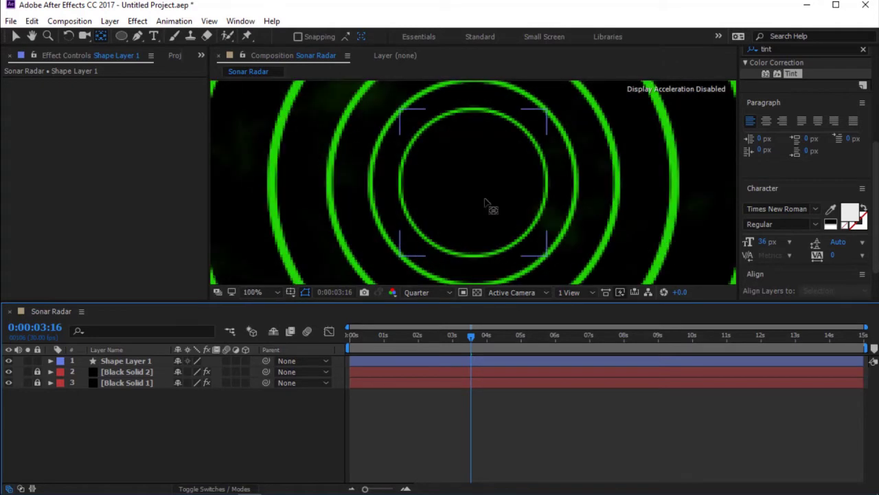
click(423, 292)
click(431, 327)
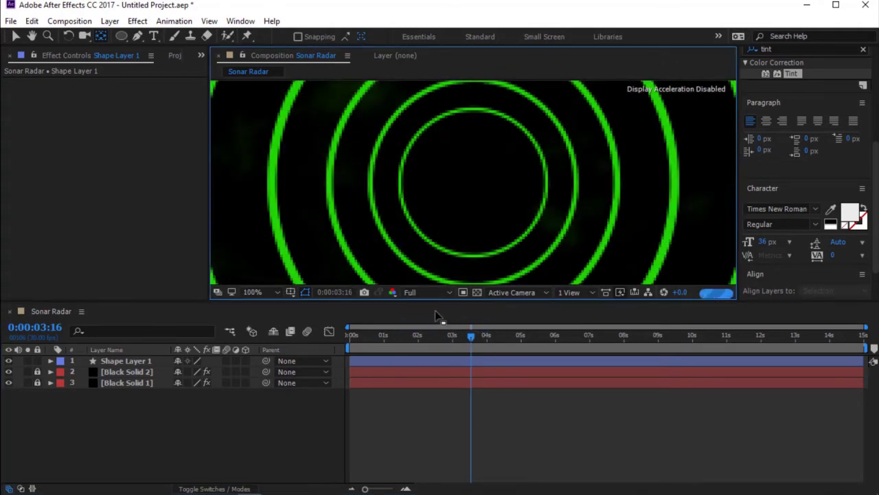
click(273, 296)
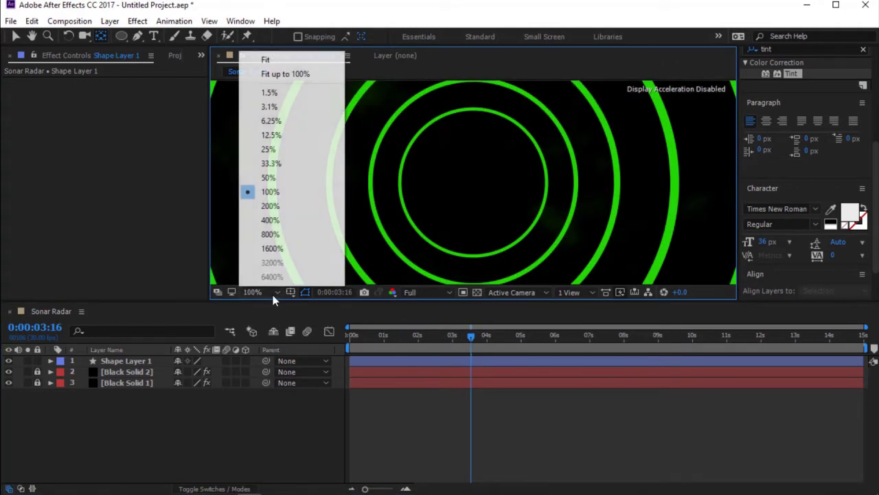
click(274, 74)
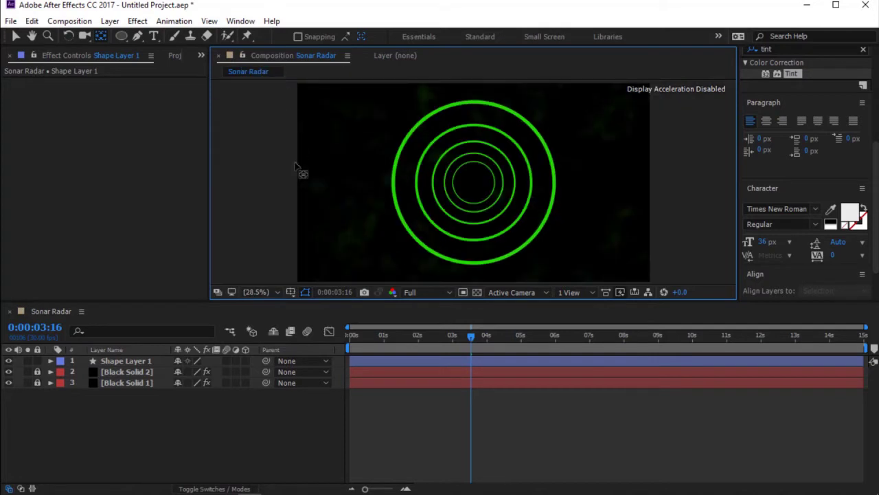
click(294, 294)
click(315, 308)
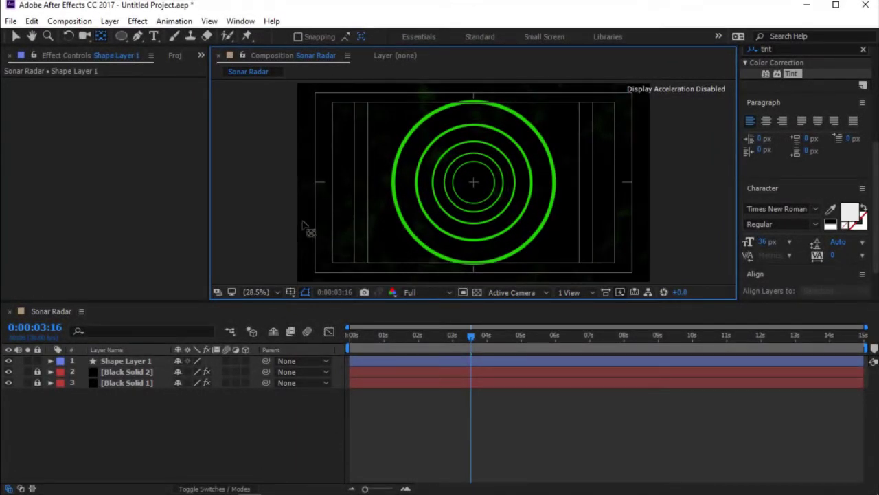
- Draw a Pen line from the radar centre straight up to the outer ring's top
click(135, 37)
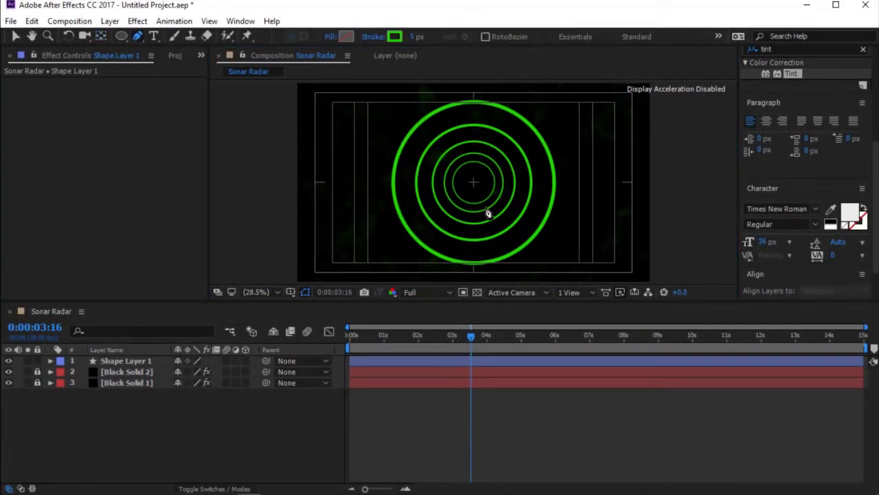
key(period)
key(period)
key(period)
key(period)
key(period)
key(period)
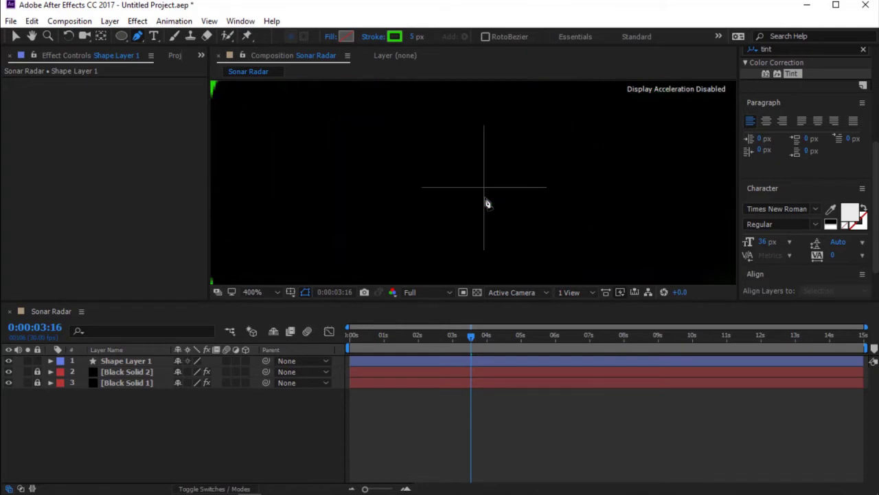
click(493, 192)
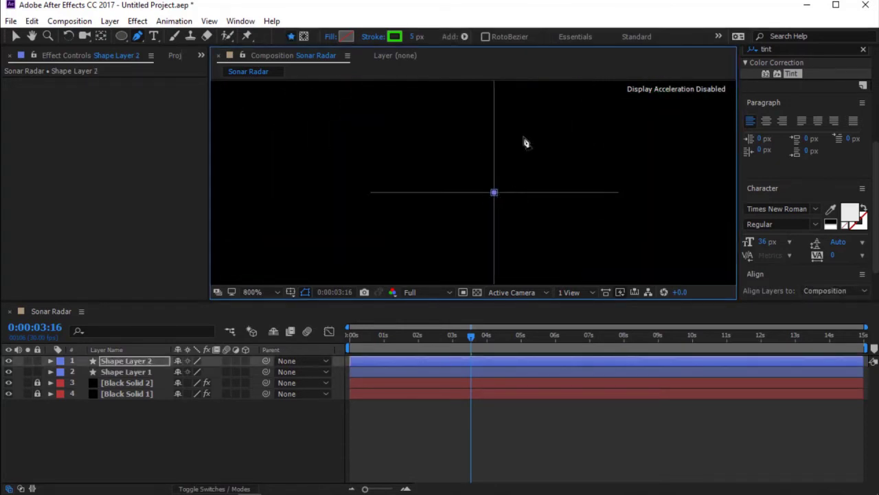
key(comma)
key(comma)
key(h)
drag(515, 122, 497, 218)
key(g)
click(482, 119)
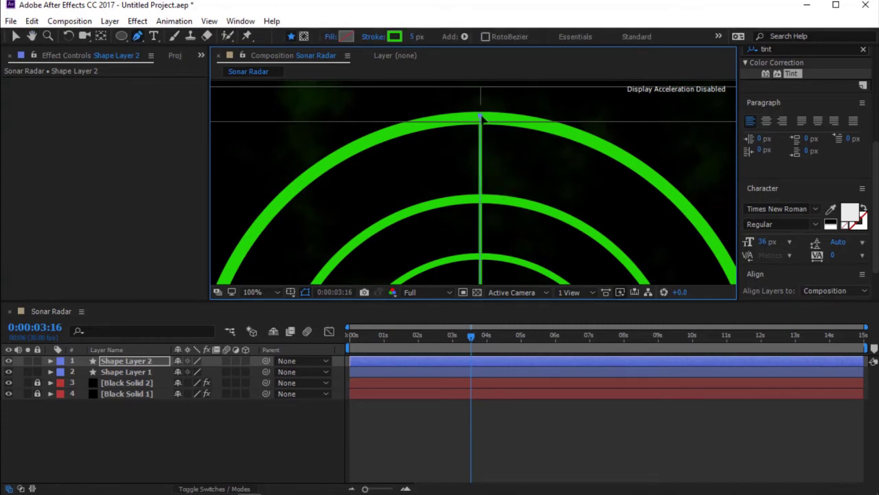
- Add a Repeater to Shape Layer 2's line with 4 copies, fitting the viewer to the comp
click(50, 360)
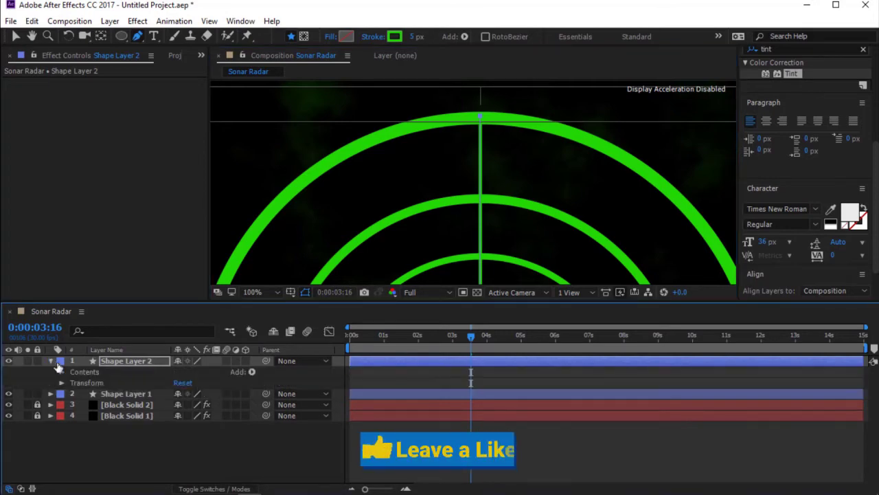
click(253, 372)
click(309, 268)
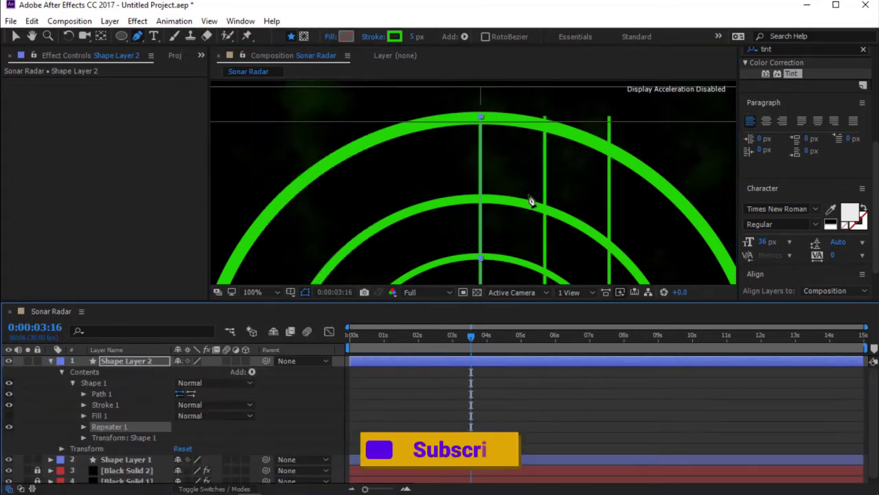
scroll(530, 201, down, 2)
click(264, 294)
click(282, 73)
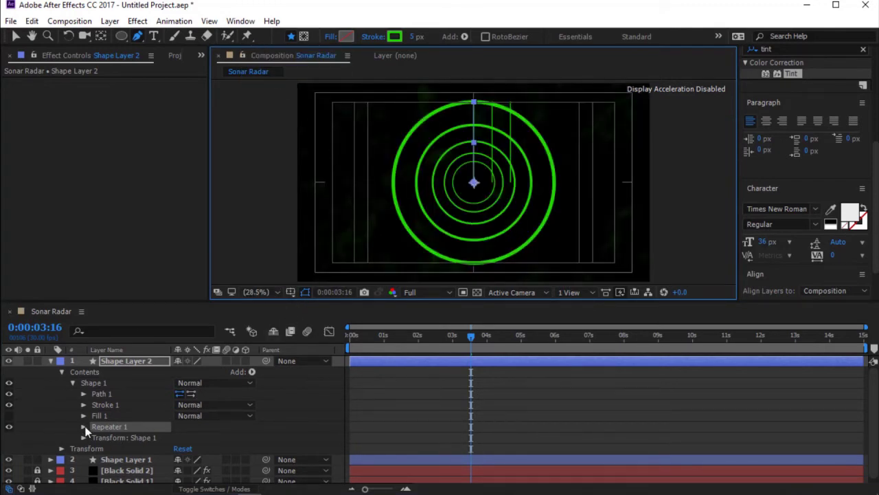
click(83, 427)
click(180, 437)
text(4)
key(Return)
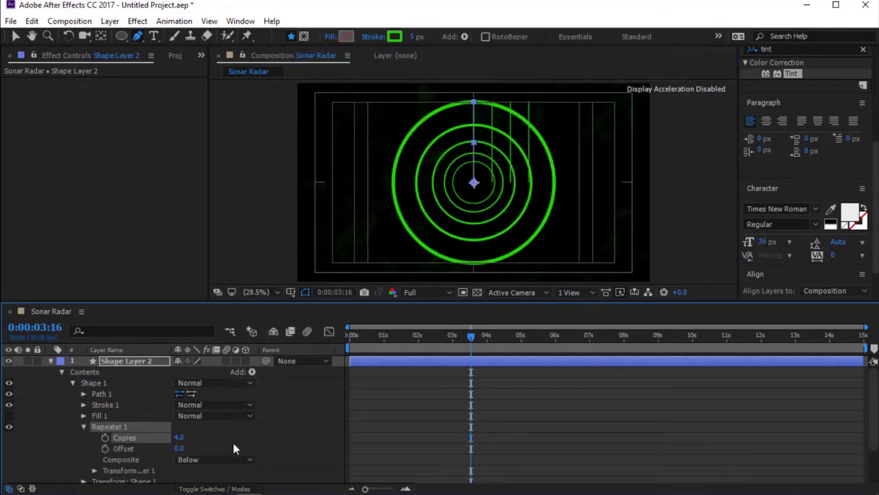
- Set the Repeater position to 0,0 and rotation to 360/4, then collapse the layer
scroll(216, 437, down, 2)
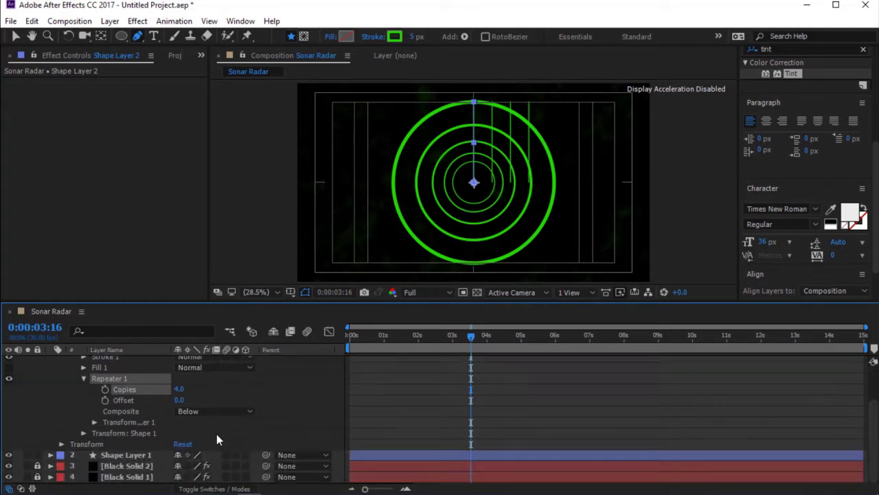
click(94, 423)
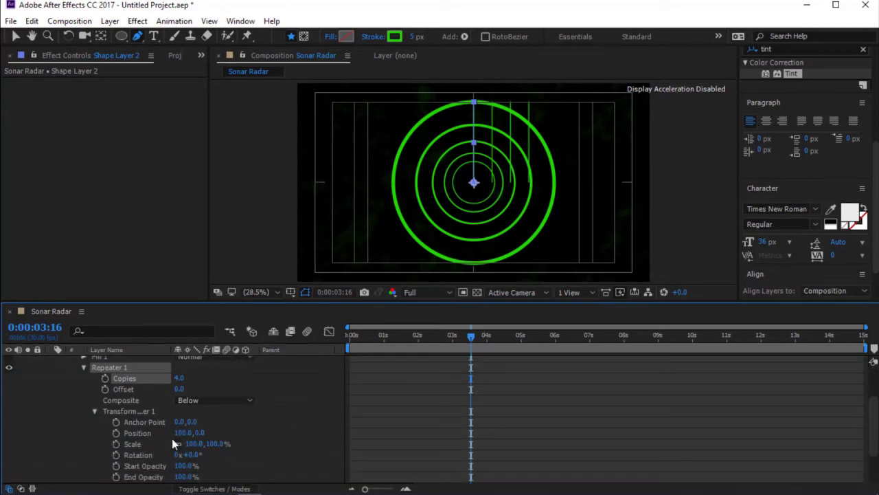
key(Return)
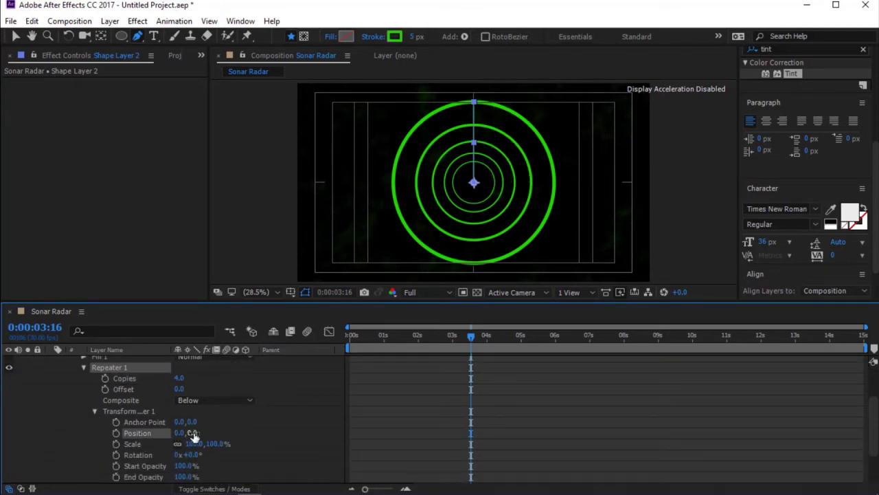
click(194, 455)
text(360/4)
click(416, 360)
scroll(356, 382, down, 3)
scroll(356, 382, up, 6)
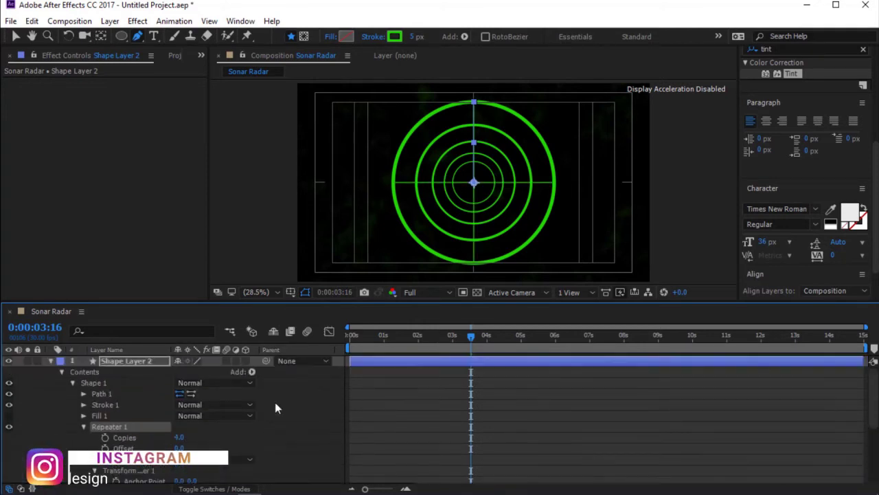
click(50, 360)
- Duplicate Shape Layer 2 and set the new layer's Repeater 1 to 500 copies
click(120, 423)
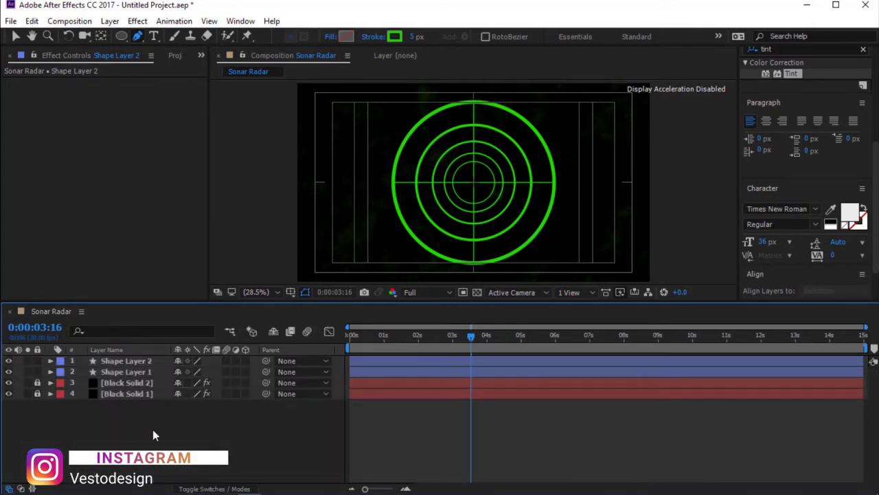
click(141, 361)
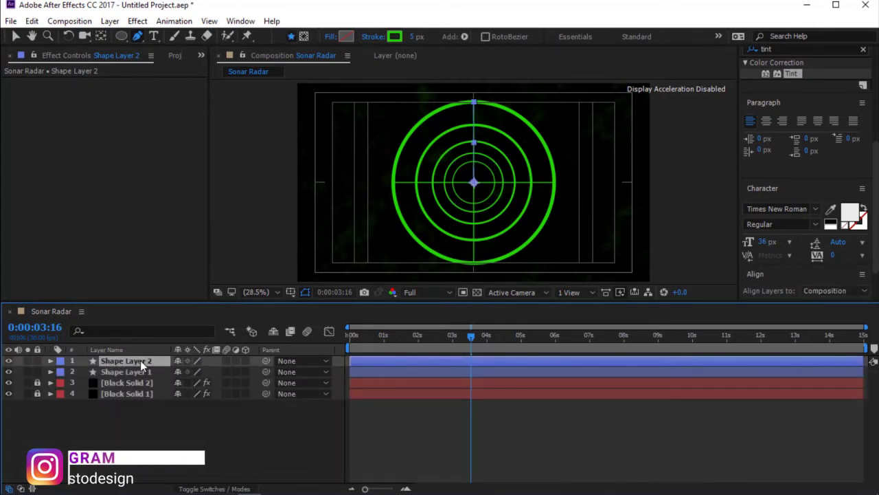
key(ctrl+d)
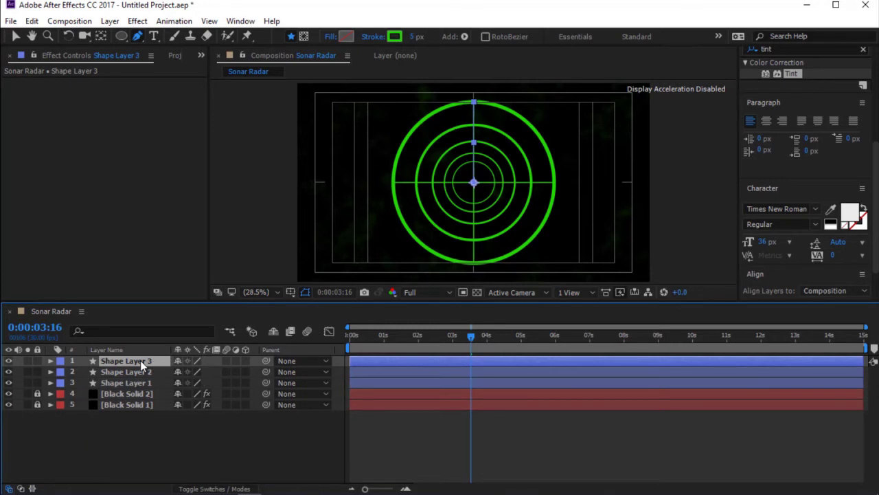
click(51, 361)
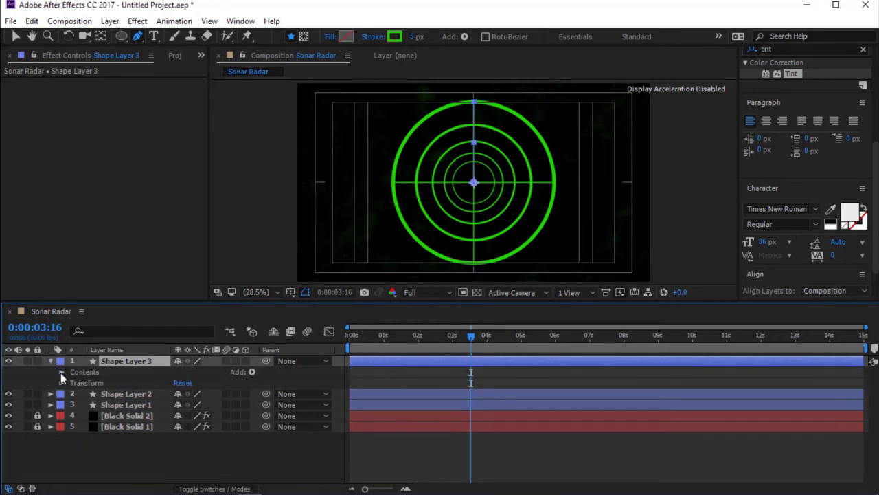
click(61, 372)
click(72, 383)
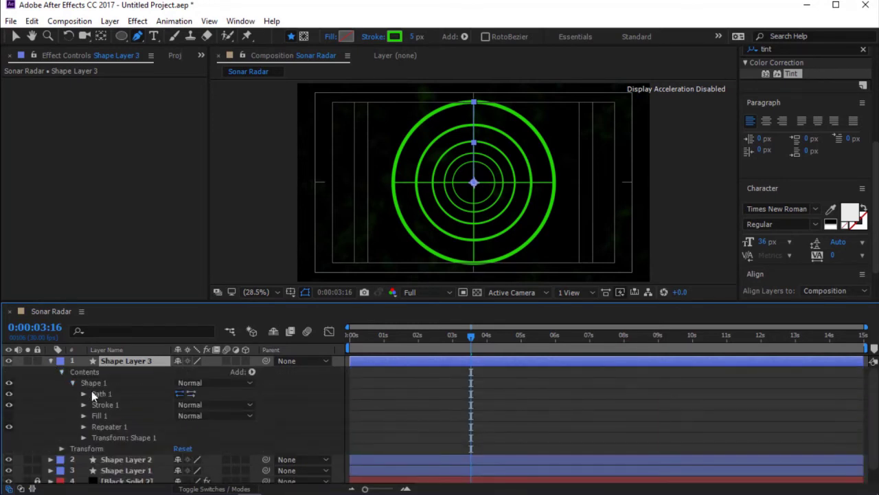
click(83, 427)
scroll(159, 420, down, 1)
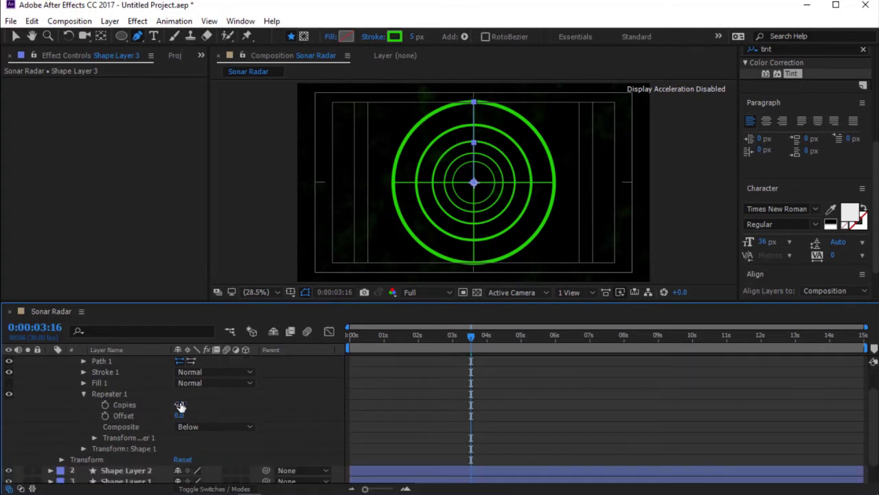
click(180, 406)
key(Return)
- Give the repeater copies a 0.2° rotation step each
scroll(129, 452, down, 1)
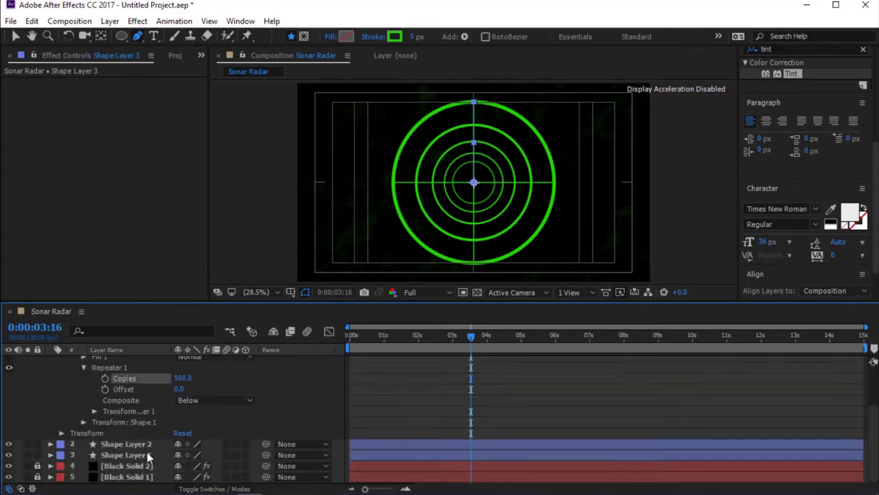
click(92, 412)
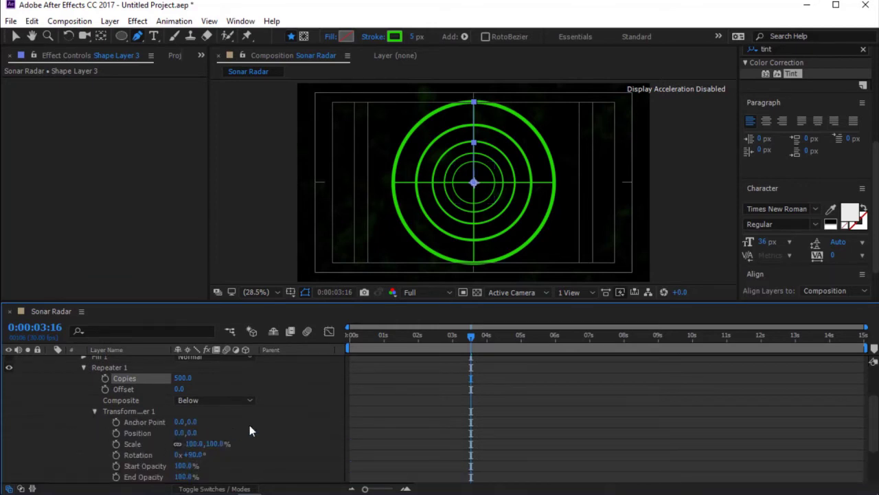
scroll(253, 426, down, 1)
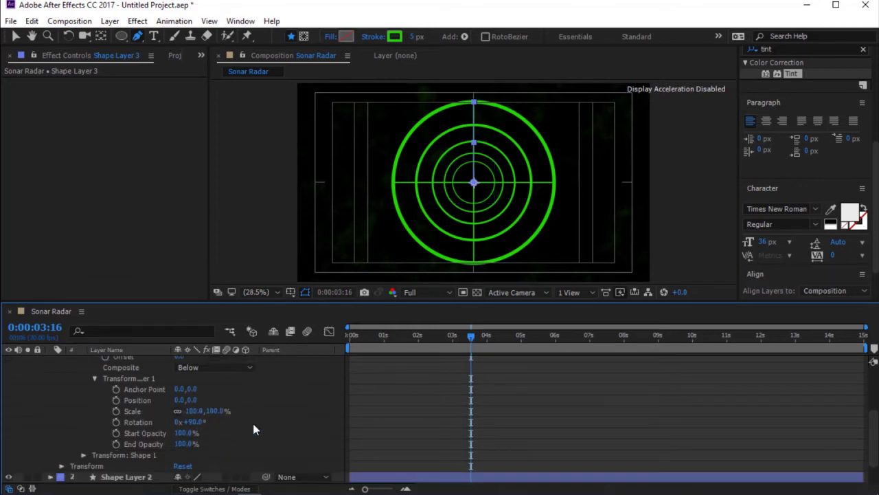
click(192, 422)
text(0.2)
key(Return)
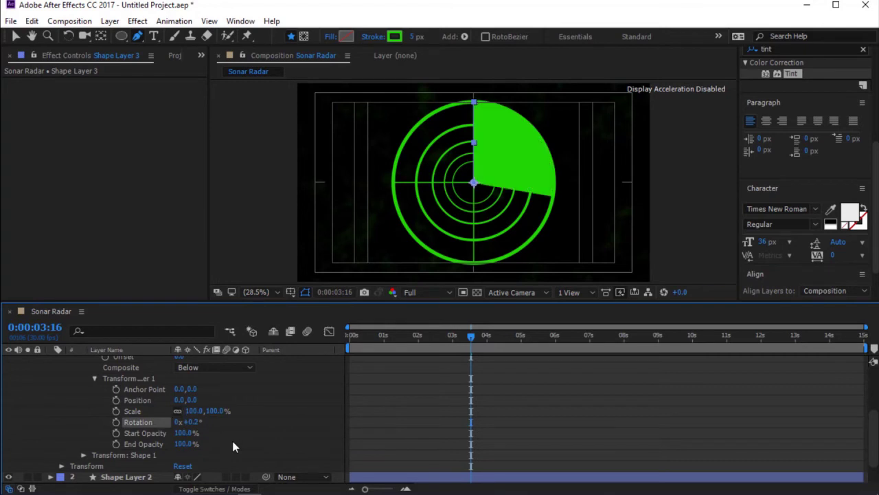
- Fade the repeater copies from 0% start opacity to 65% end opacity
scroll(300, 411, down, 1)
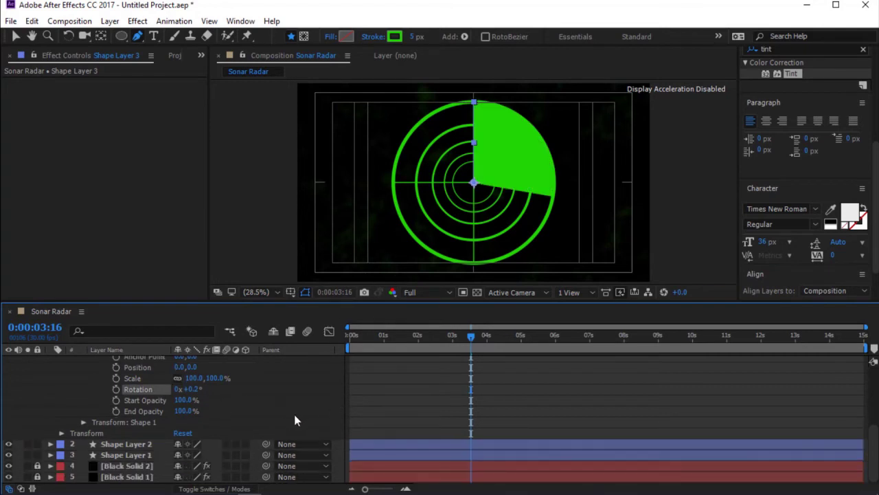
click(185, 399)
text(0)
key(Return)
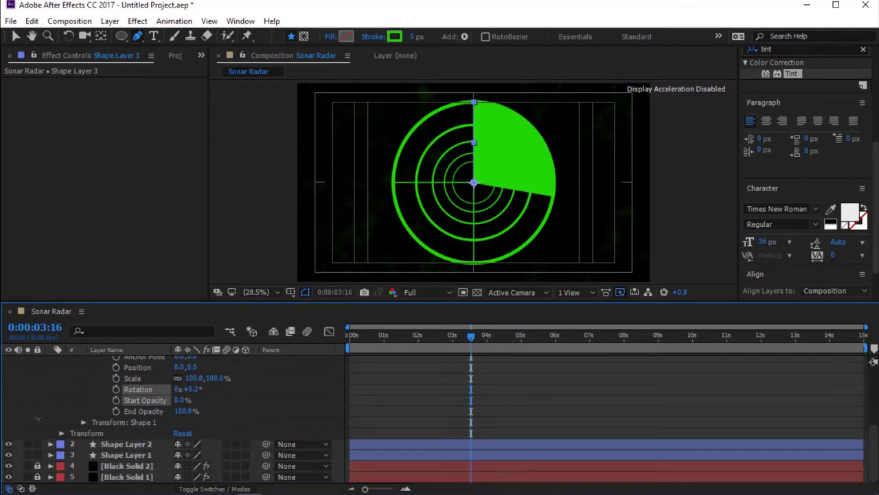
click(183, 411)
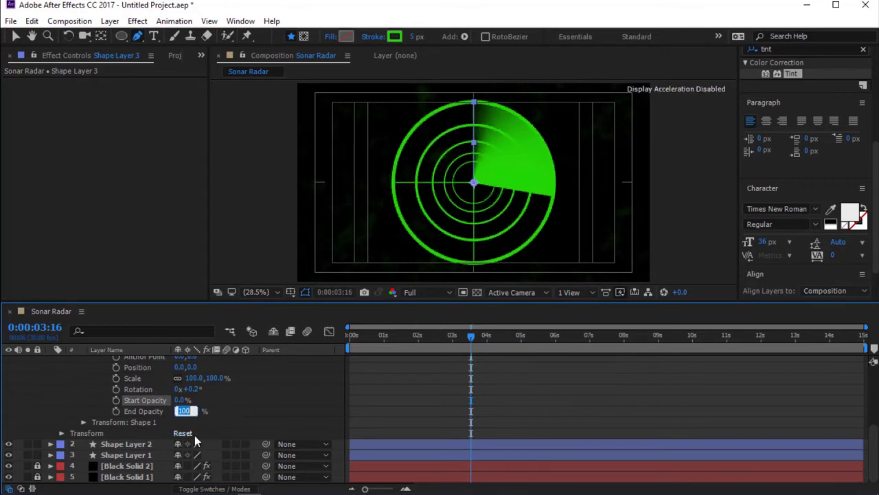
text(65)
key(Return)
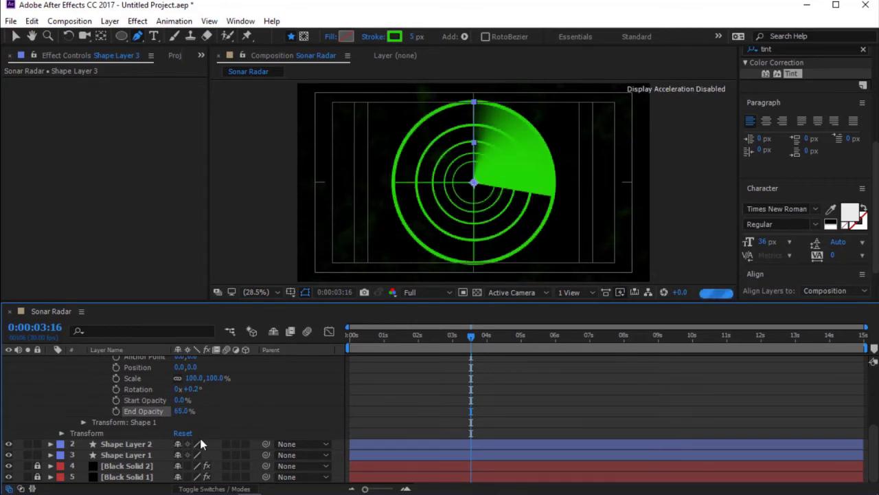
scroll(278, 410, up, 4)
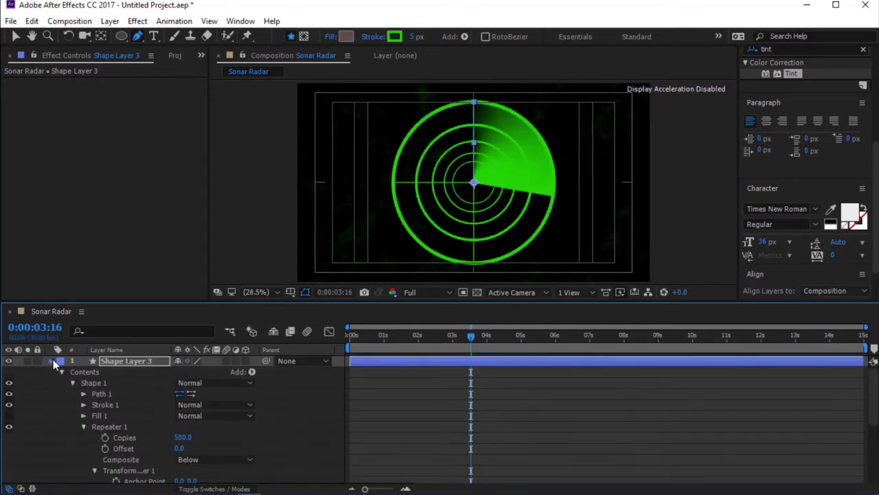
- Duplicate Shape Layer 3 and remove Repeater 1 from the new Shape Layer 4
click(50, 360)
click(95, 442)
click(110, 363)
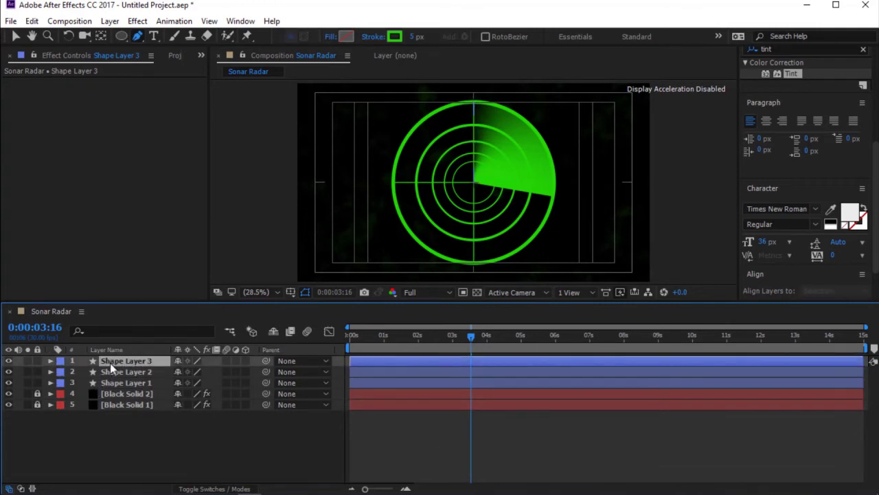
key(ctrl+d)
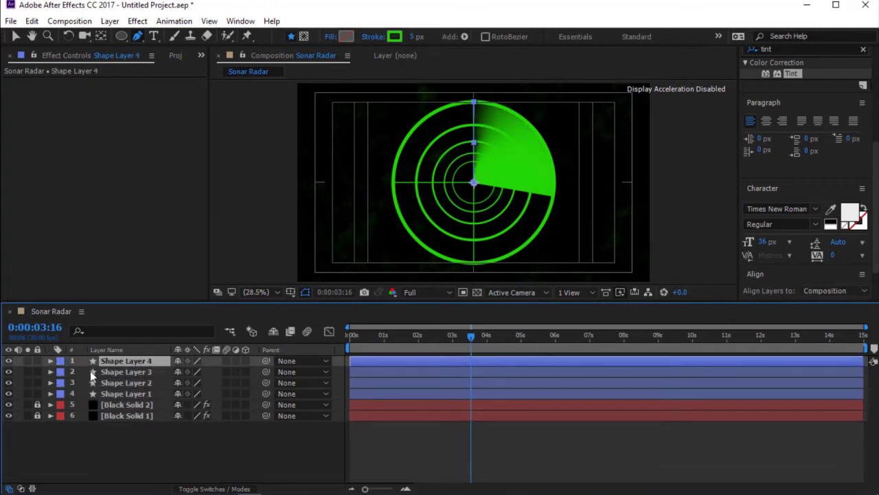
click(50, 361)
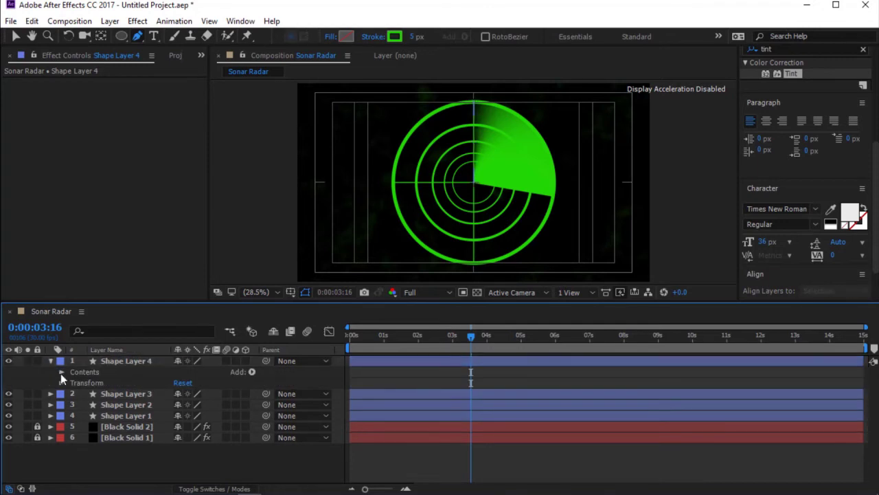
click(61, 372)
click(72, 383)
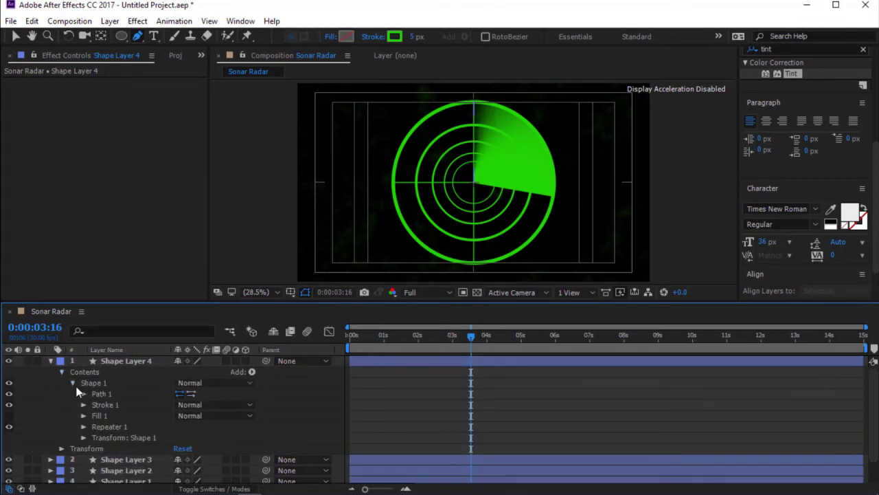
click(111, 425)
key(Delete)
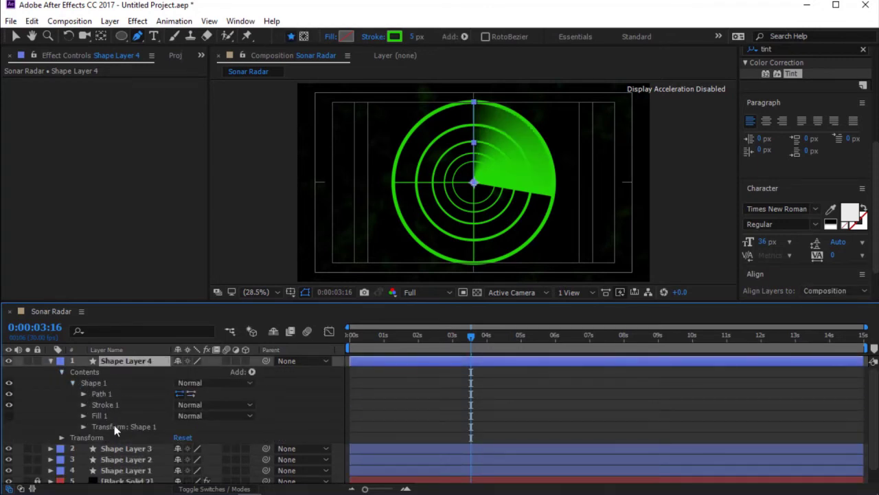
- Give Shape Layer 4 a 10 px stroke in a brighter green
click(412, 37)
text(10)
key(Return)
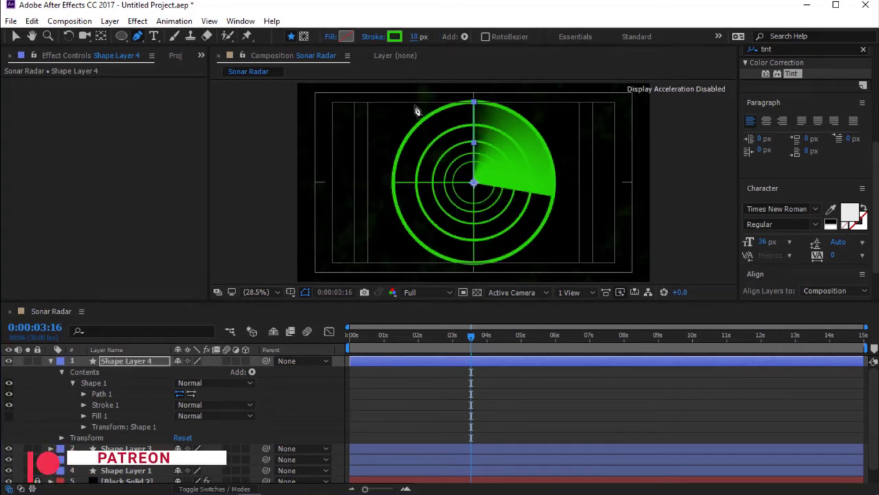
click(395, 36)
click(311, 115)
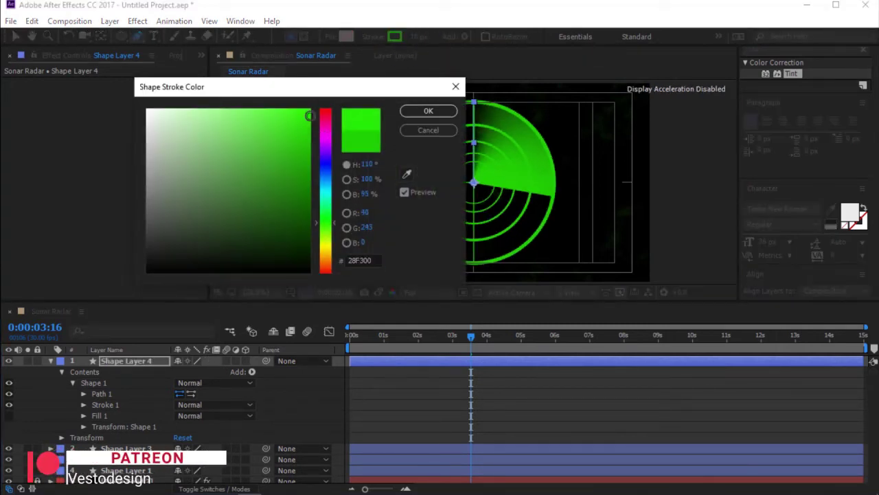
click(428, 111)
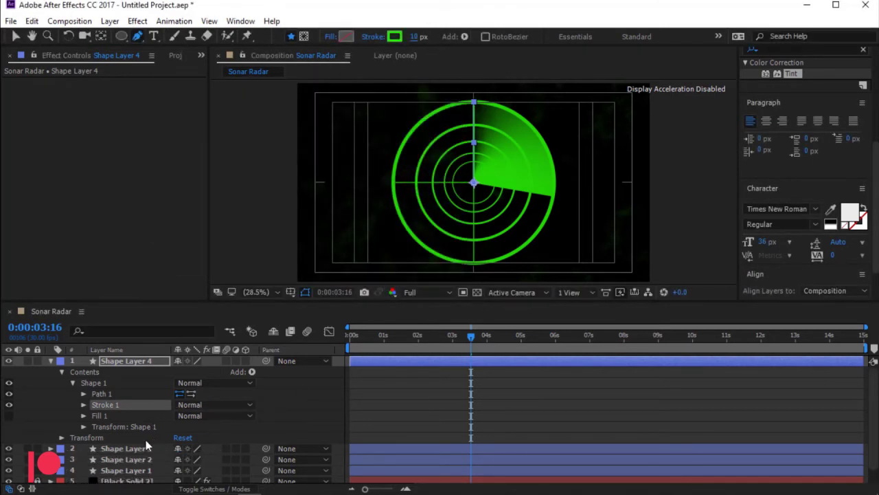
- Rotate Shape Layer 3's wedge counter-clockwise and zoom the view to 100%
click(137, 449)
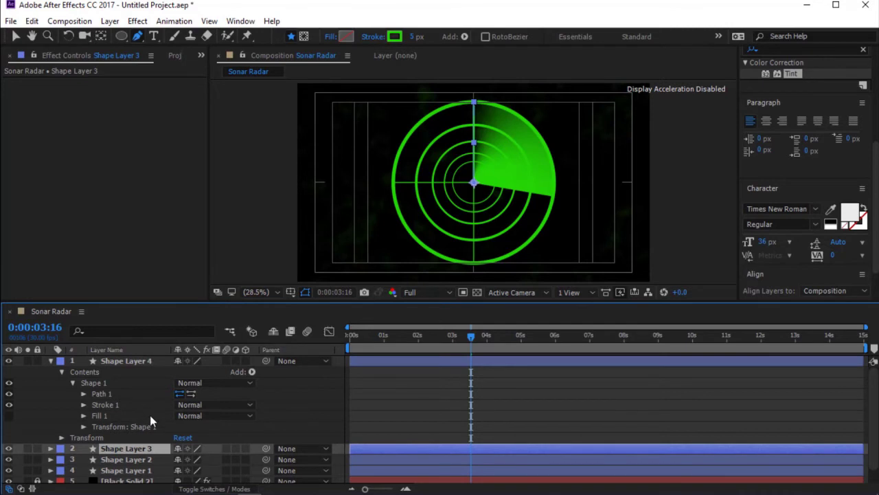
key(r)
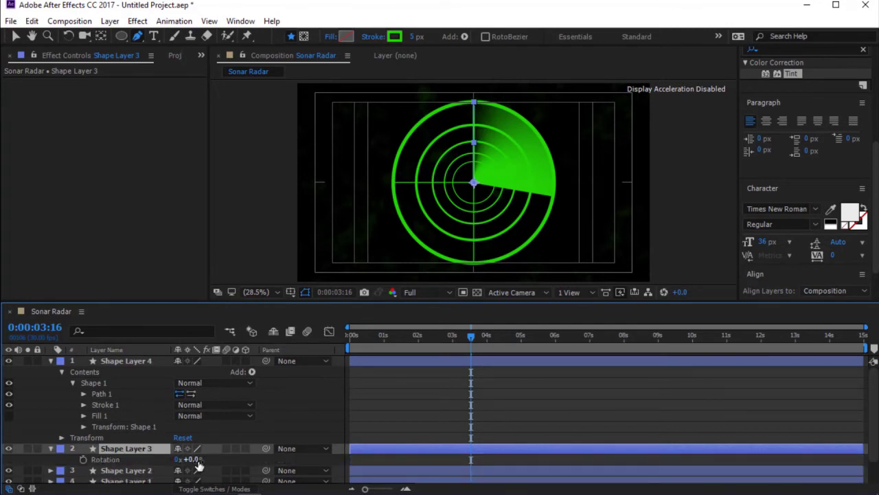
drag(189, 459, 158, 461)
key(slash)
scroll(529, 171, up, 4)
- Render previews at Quarter resolution and set Shape Layer 3's Rotation to -100°
click(412, 292)
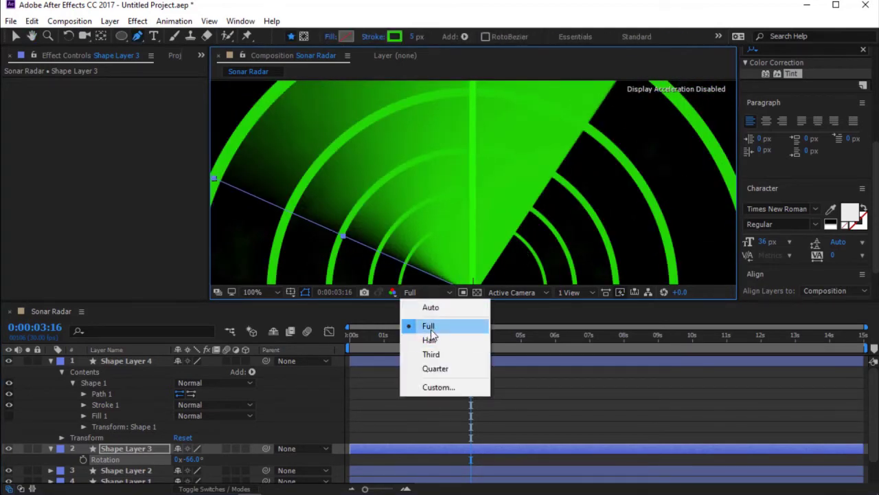
click(436, 369)
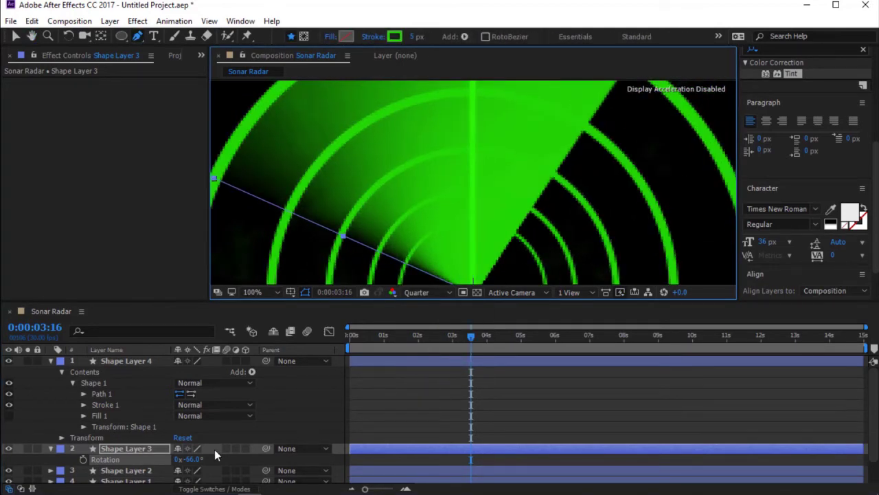
click(192, 459)
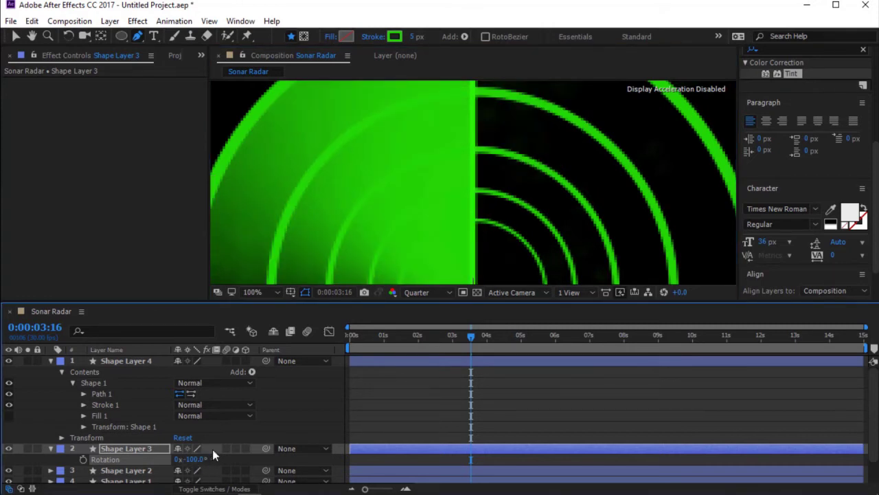
scroll(474, 237, down, 6)
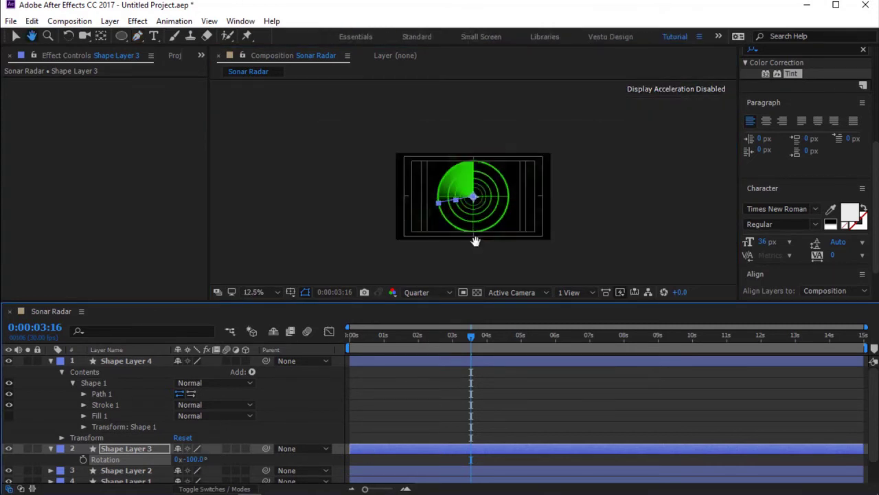
- Keyframe Shape Layer 4's Rotation at 0° at 0:00 and 360° at 0:00:09:29
click(93, 362)
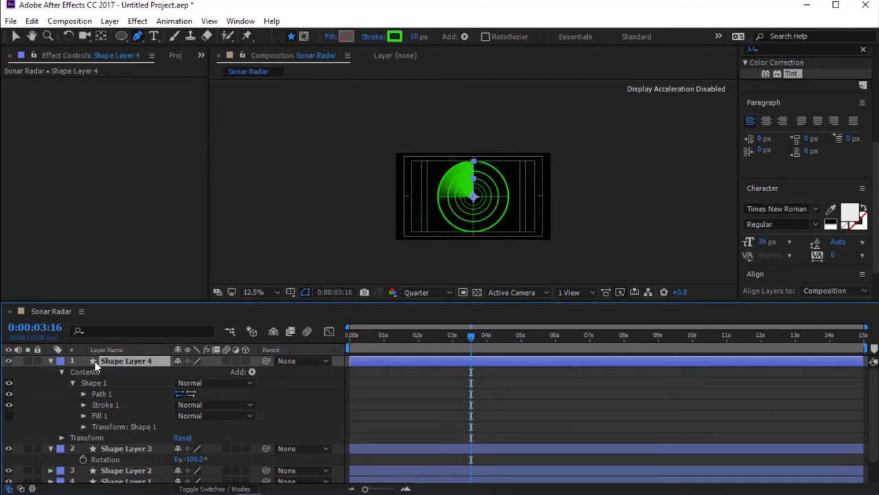
key(r)
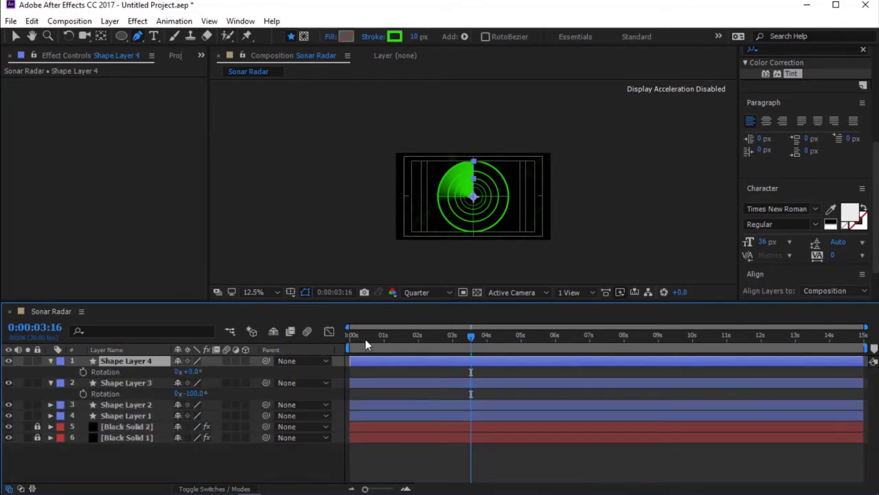
drag(366, 344, 326, 354)
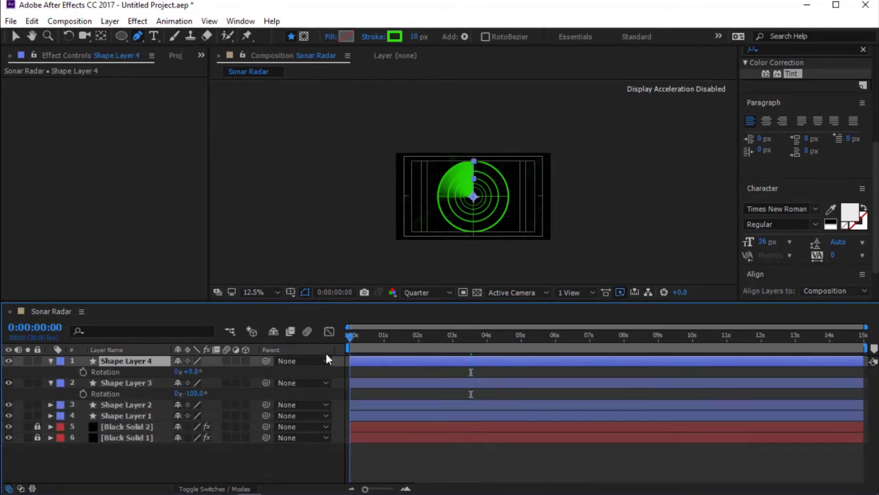
click(83, 371)
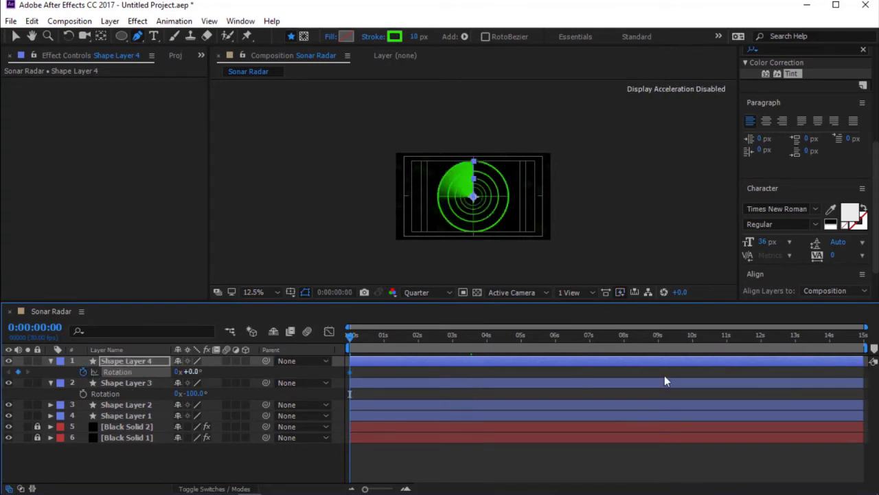
click(692, 347)
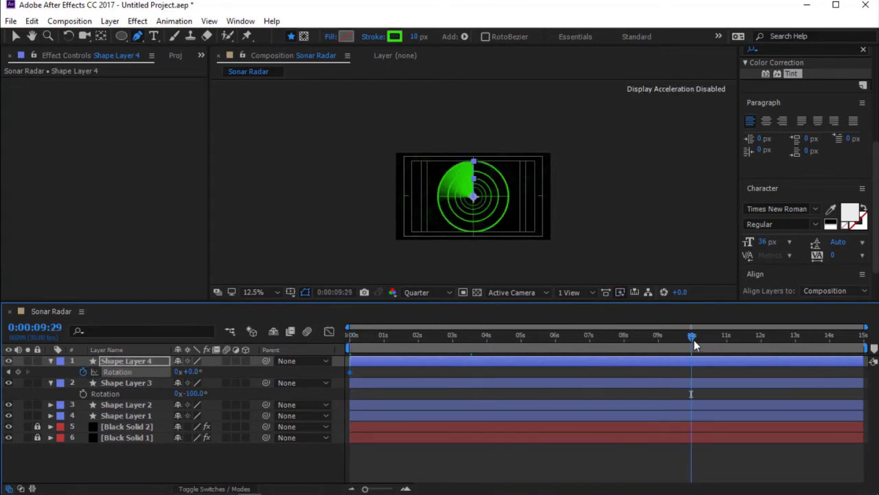
click(195, 372)
key(Return)
- Loop the rotation with loopOut() and parent Shape Layer 3 to Shape Layer 4
alt+click(83, 372)
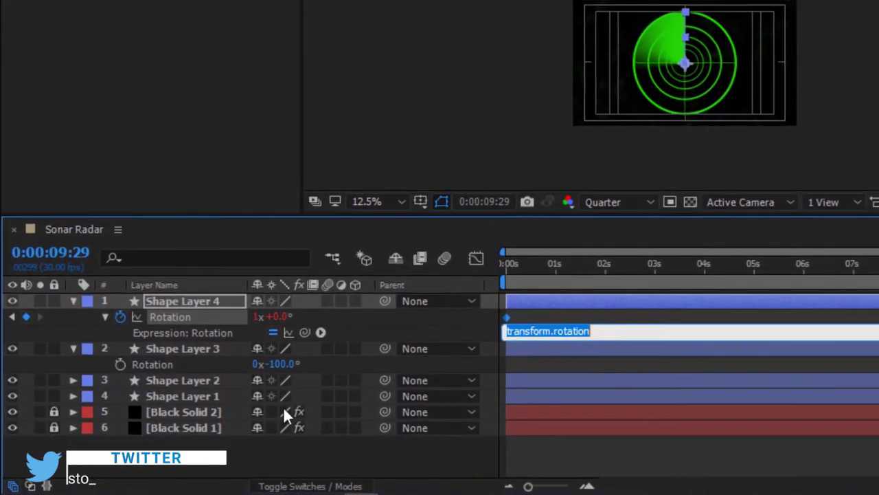
text(loop)
text(Out())
drag(542, 274, 478, 285)
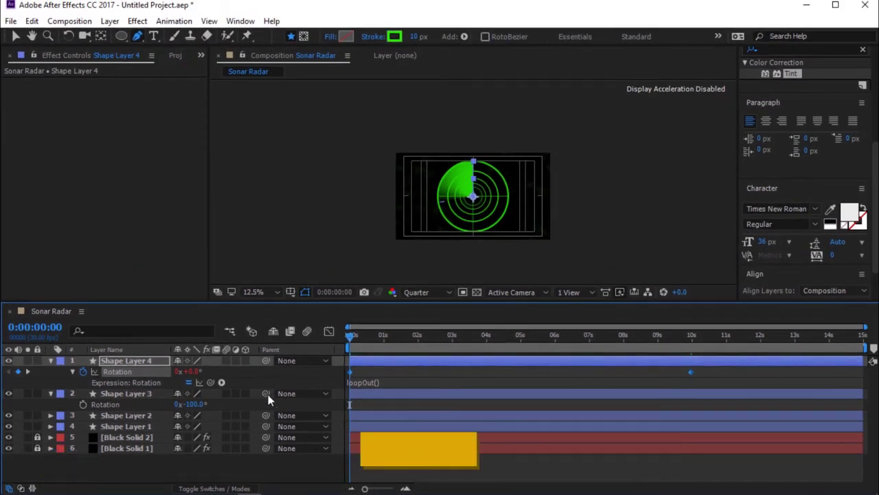
drag(268, 394, 151, 360)
- End the work area at 0:00:09:29, preview the sweep, and fit the composition in view
key(space)
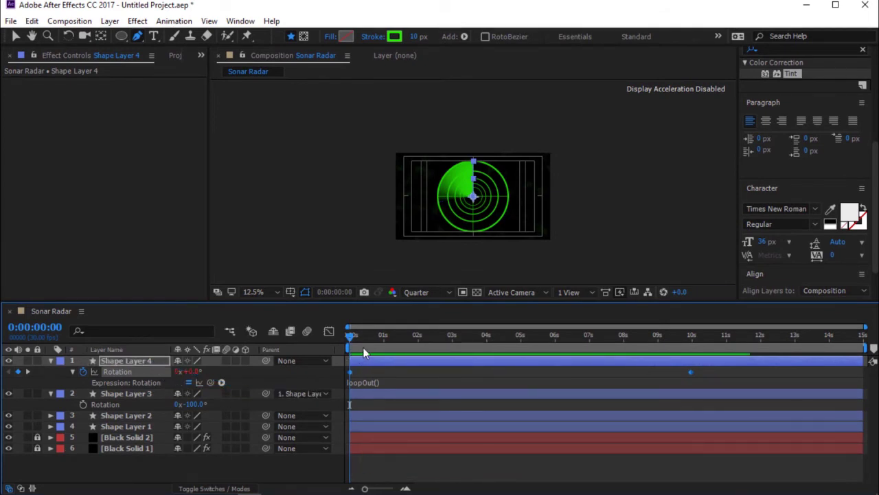
click(692, 342)
key(n)
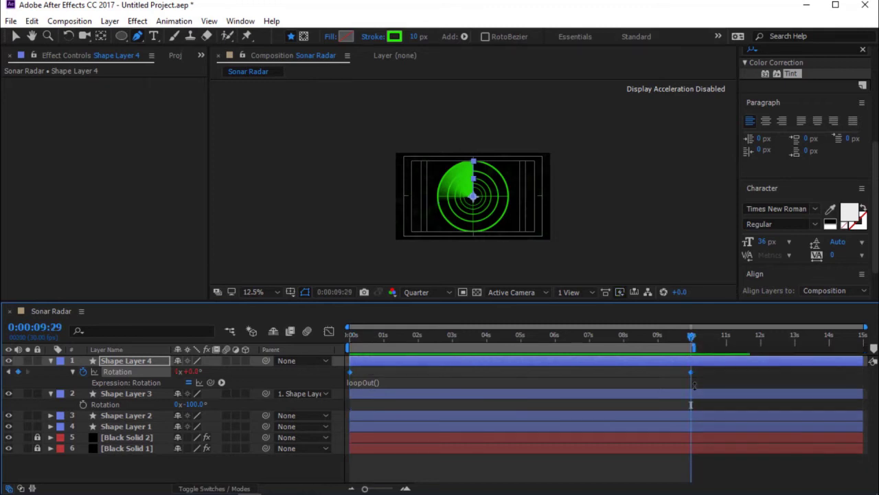
key(space)
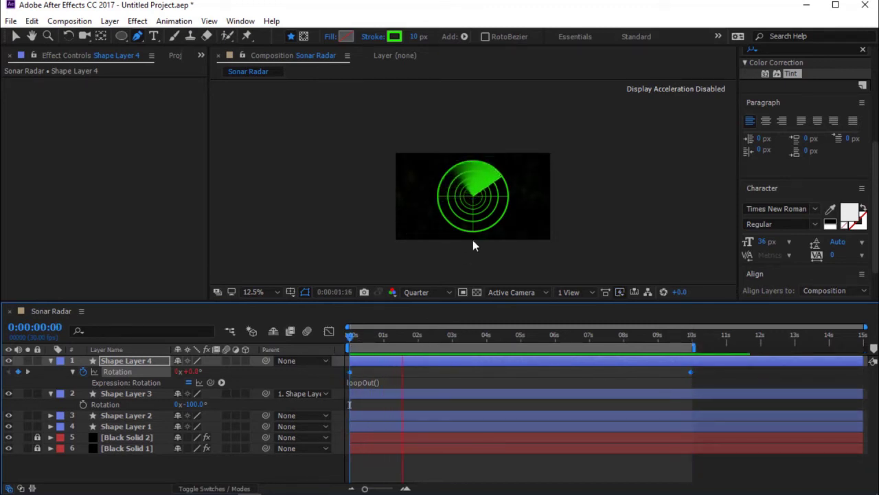
scroll(473, 227, up, 1)
click(253, 292)
click(257, 64)
click(290, 292)
- Hide the safe guides, stop playback, and fold up Shape Layers 4 and 3
click(323, 305)
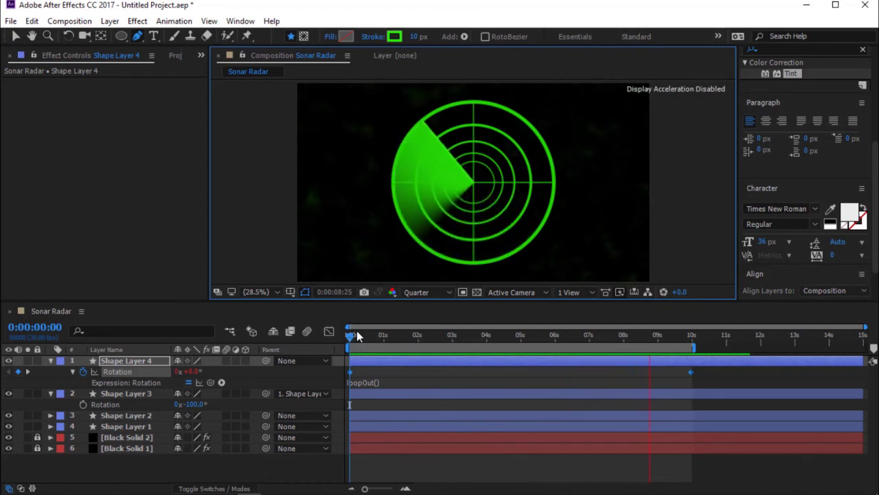
click(370, 382)
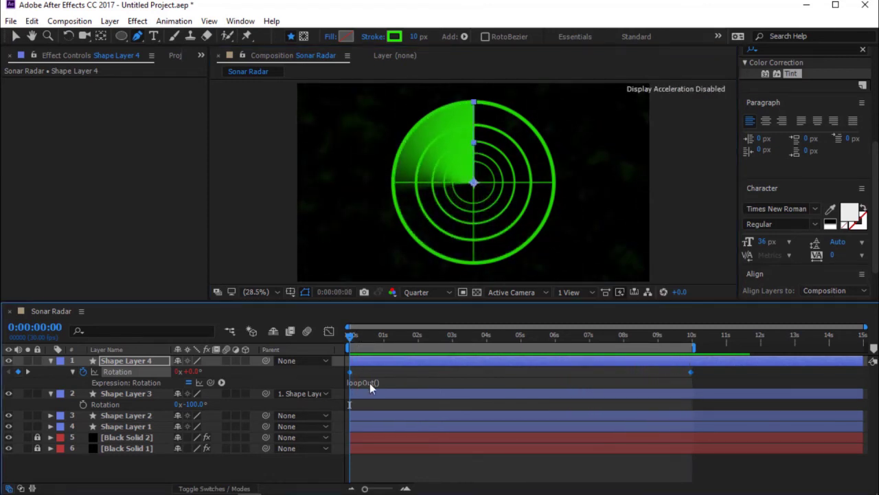
click(302, 482)
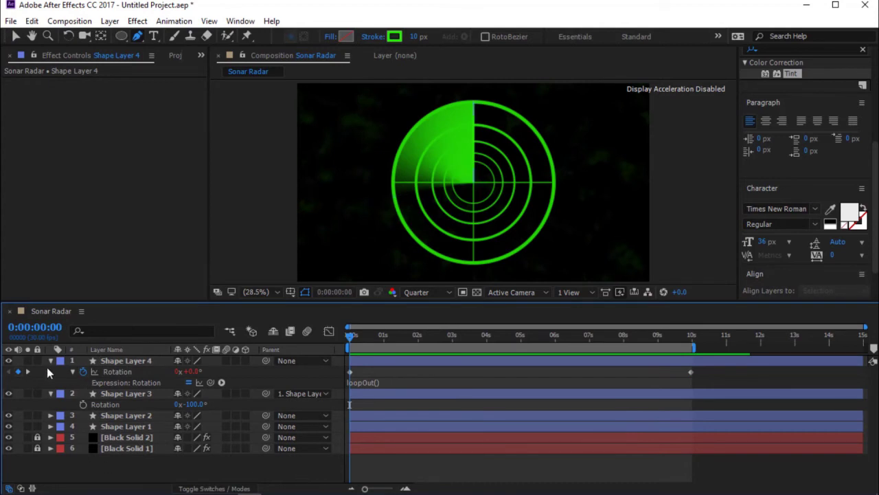
click(51, 360)
click(51, 371)
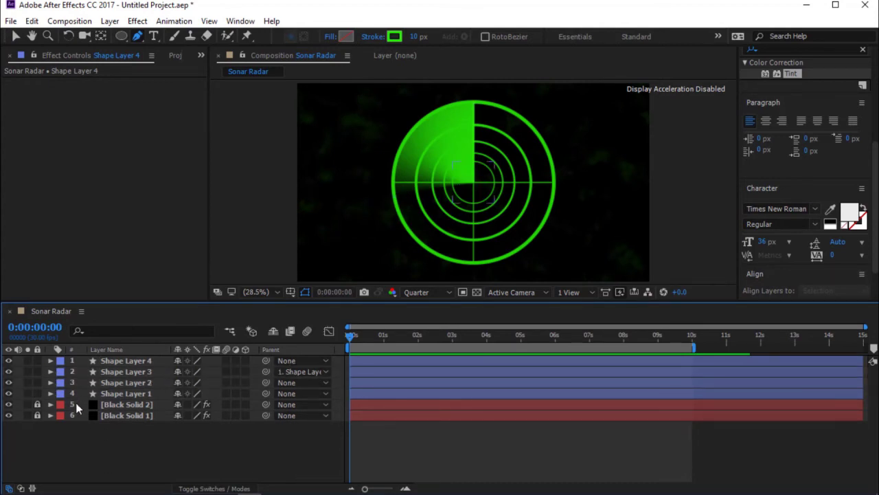
- Pre-compose the rings and crosshair (Shape Layers 1 and 2) into a layer named Radar
ctrl+click(114, 383)
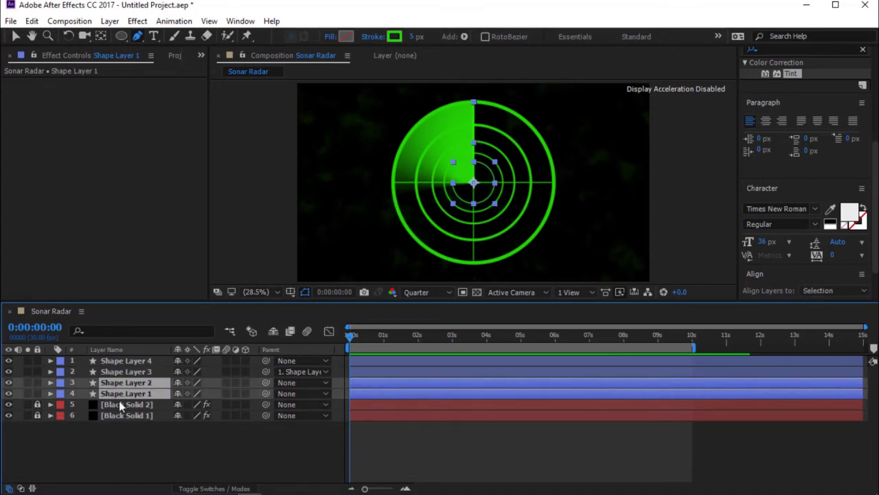
key(ctrl+shift+c)
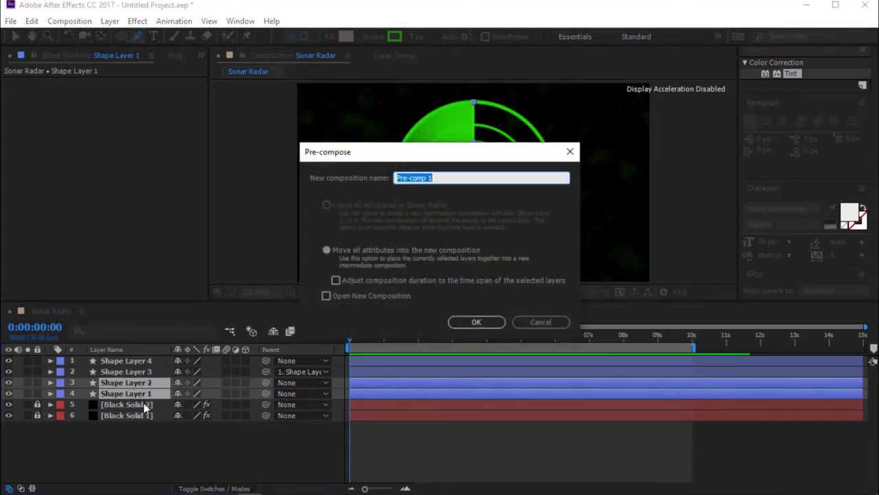
text(Cadar)
key(Return)
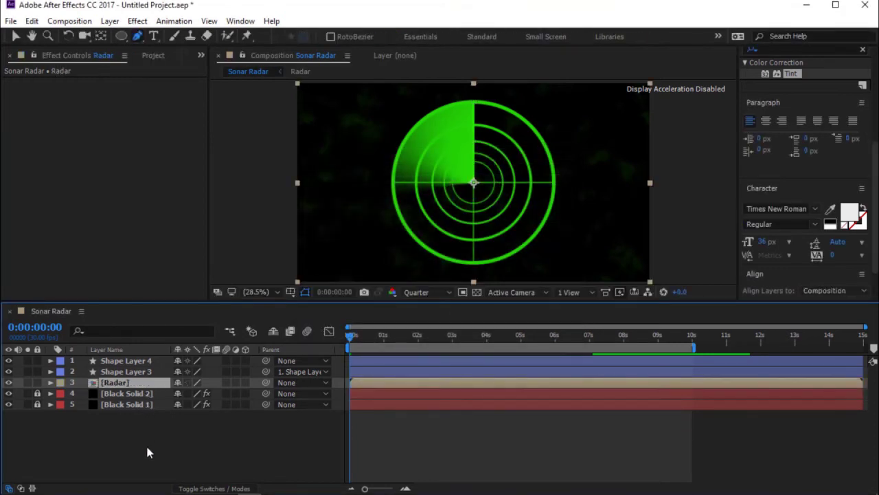
- Create a new solid layer coloured 23D700
right_click(147, 452)
mouse_move(202, 325)
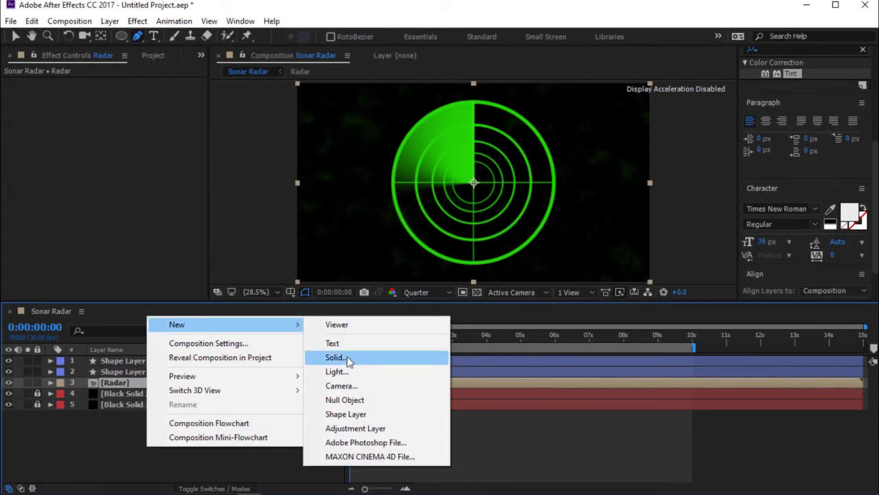
click(347, 358)
click(462, 320)
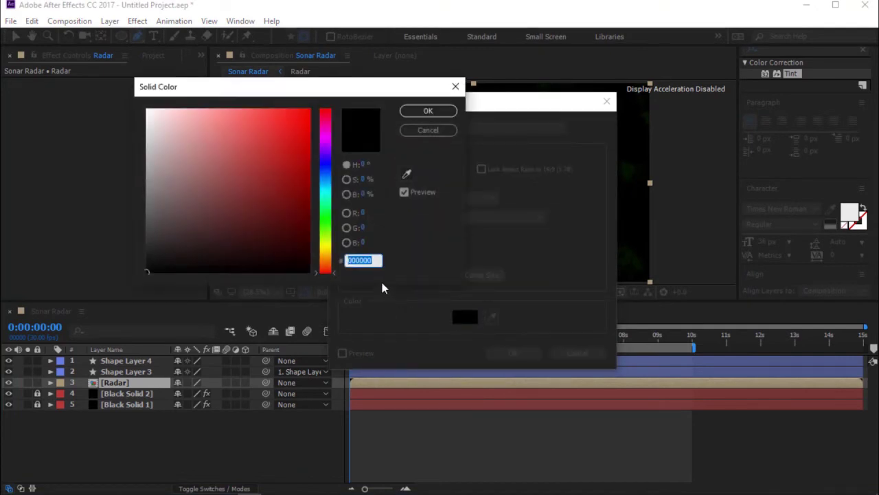
text(23D700)
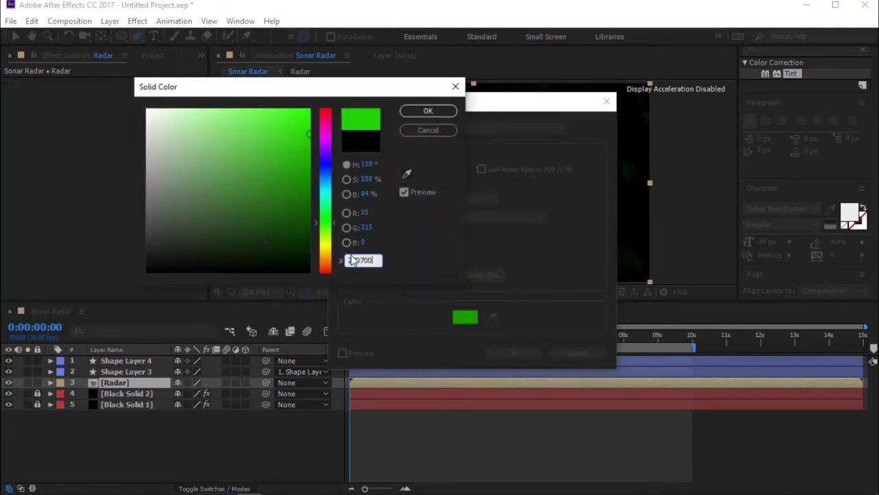
click(428, 111)
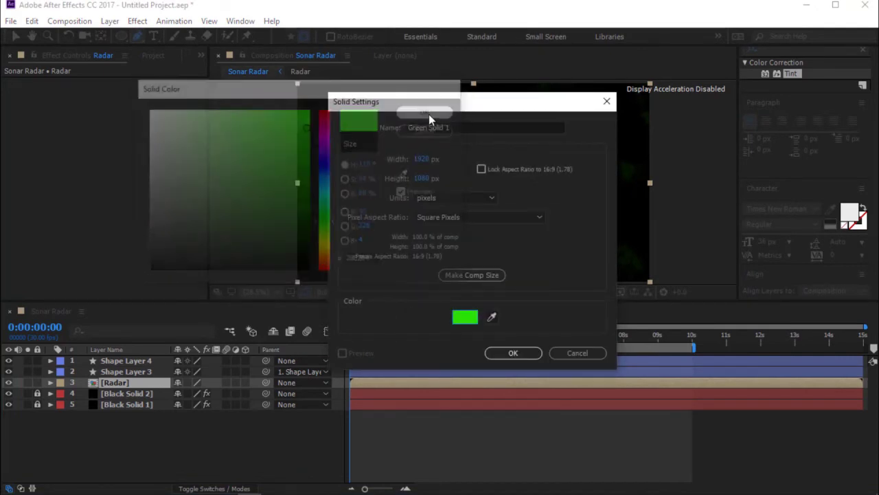
click(526, 353)
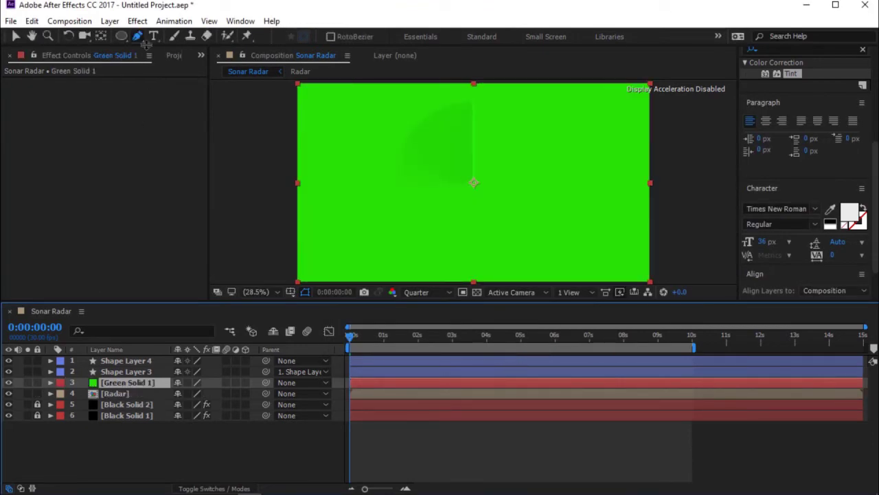
- Mask the green solid with an ellipse fitted to the radar's outer ring
click(121, 36)
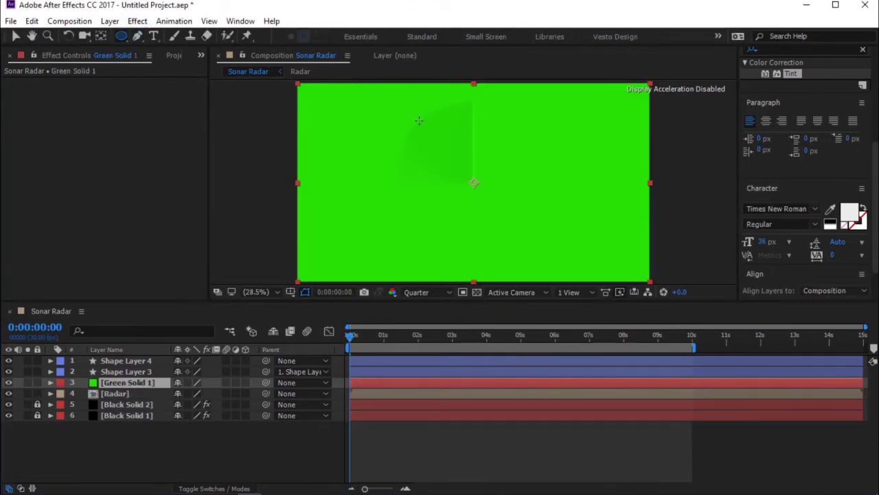
drag(427, 111, 553, 246)
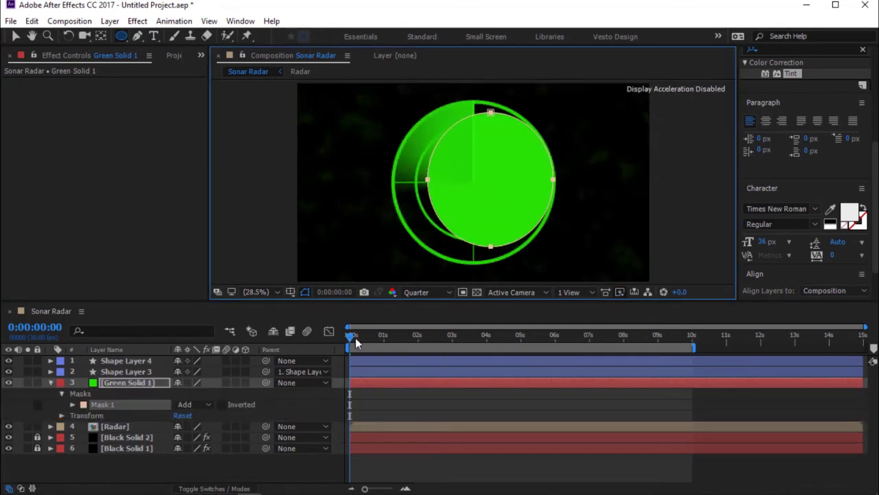
click(61, 394)
click(61, 393)
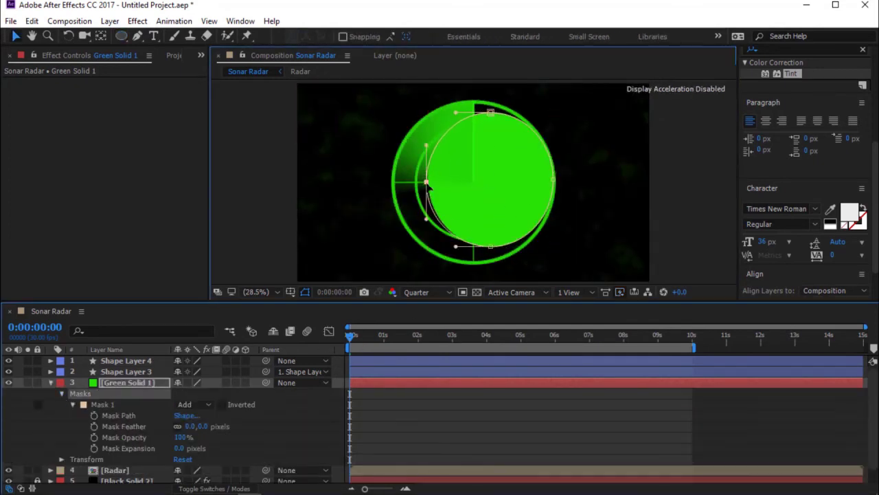
key(v)
drag(428, 181, 392, 185)
drag(490, 247, 476, 259)
drag(490, 113, 469, 102)
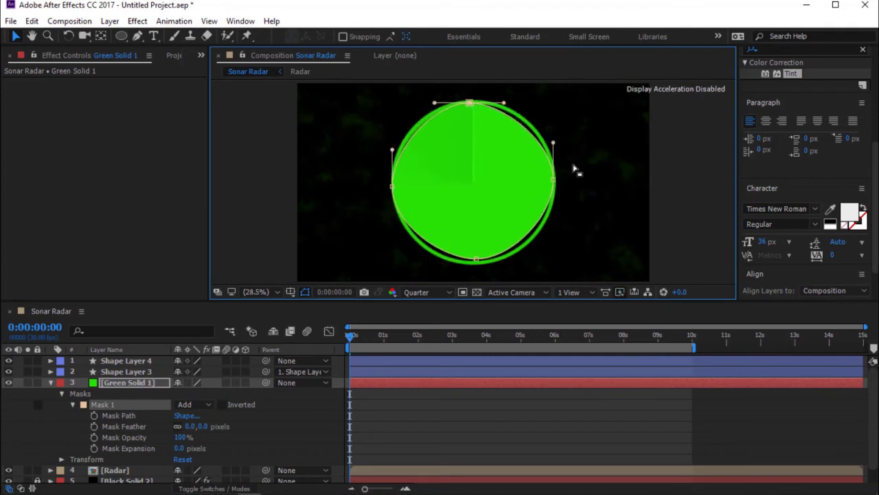
drag(556, 182, 553, 182)
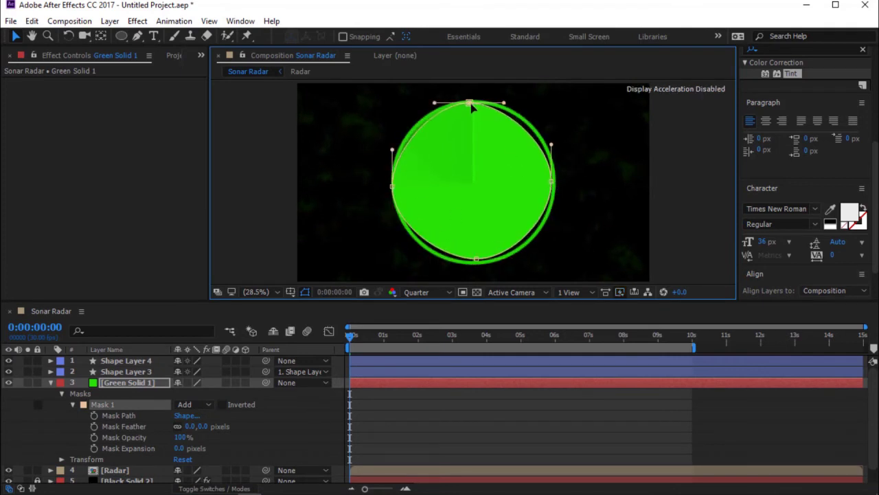
drag(472, 103, 471, 102)
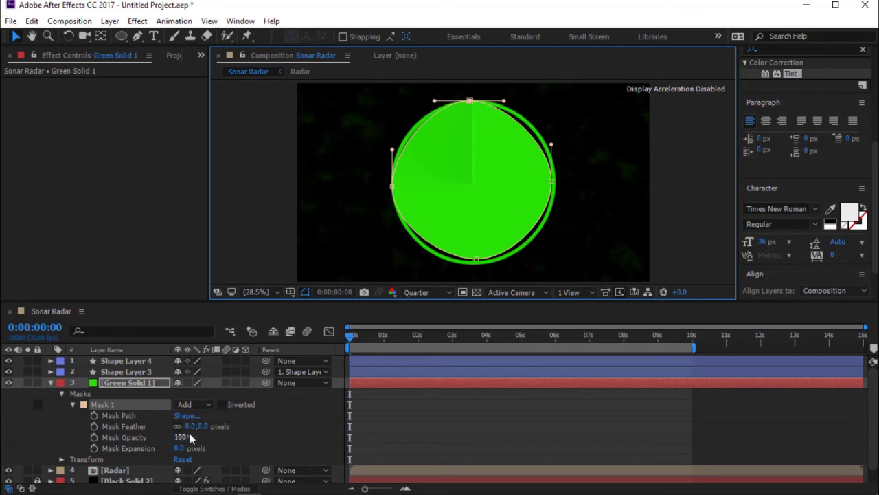
- Feather the mask heavily (about 212 px) and set the solid's opacity to 50%
drag(204, 429, 329, 415)
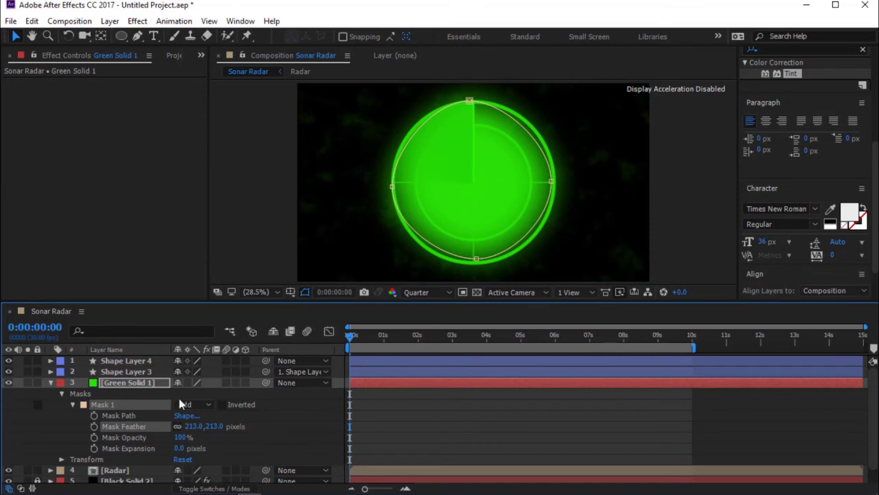
key(t)
drag(181, 396, 148, 388)
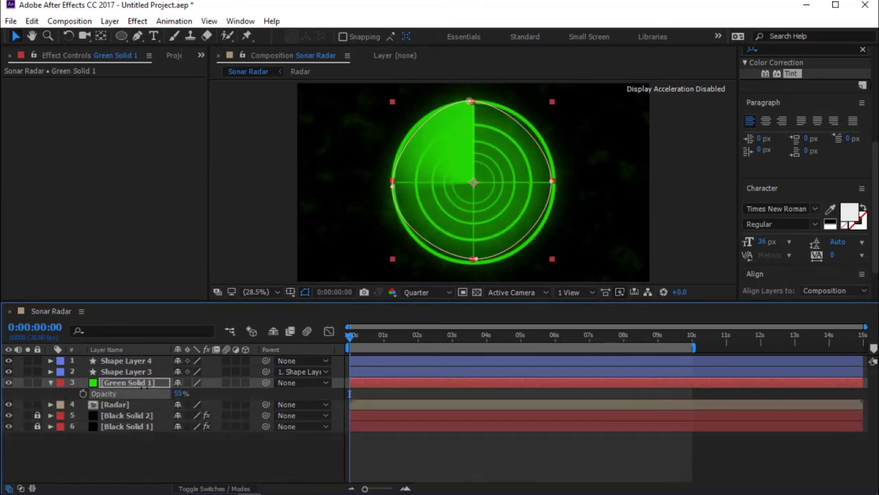
click(234, 455)
click(181, 393)
text(50)
key(Return)
click(212, 454)
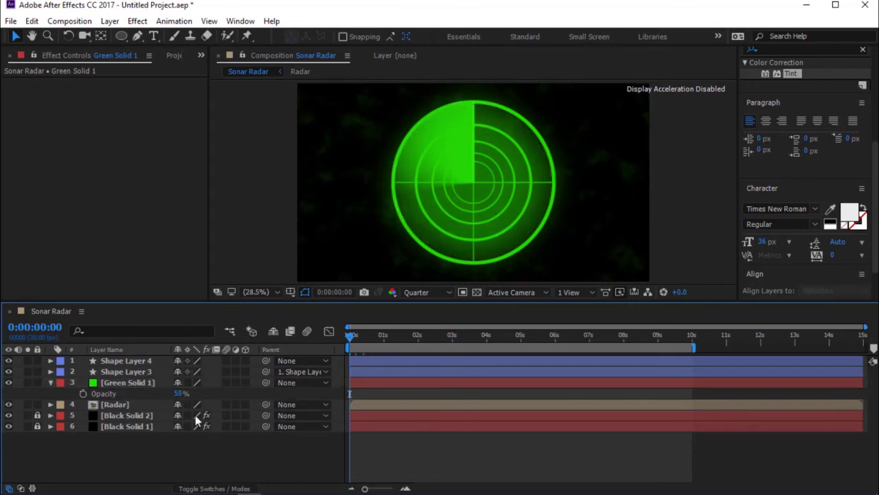
- Apply a Glow effect to the Radar layer with 70% threshold and 82 radius
click(136, 409)
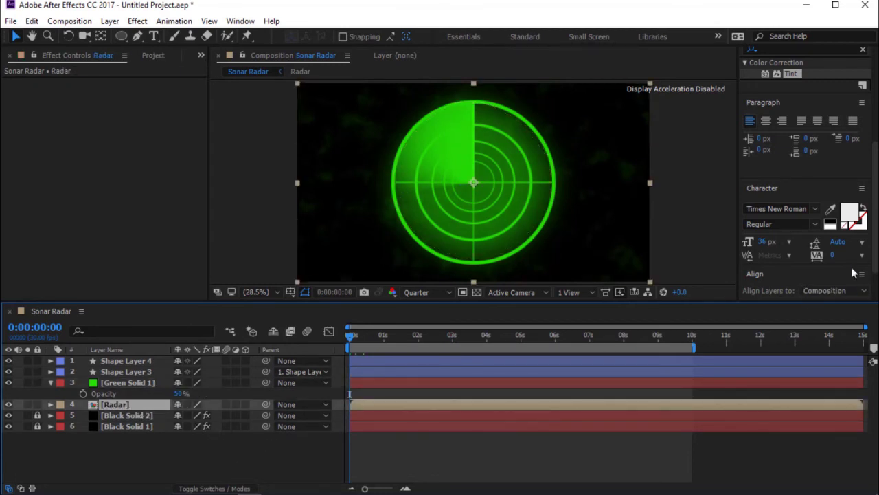
scroll(864, 195, up, 4)
click(800, 136)
text(glow)
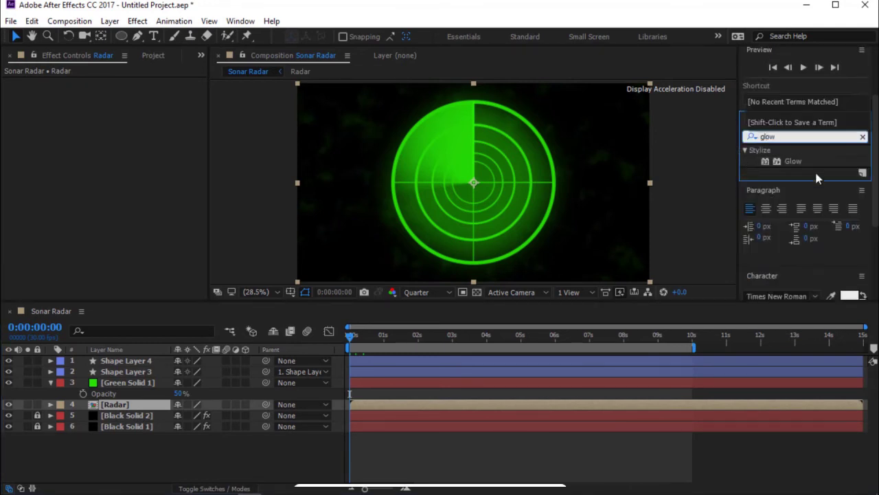
drag(829, 165, 364, 404)
click(127, 104)
text(70)
key(Tab)
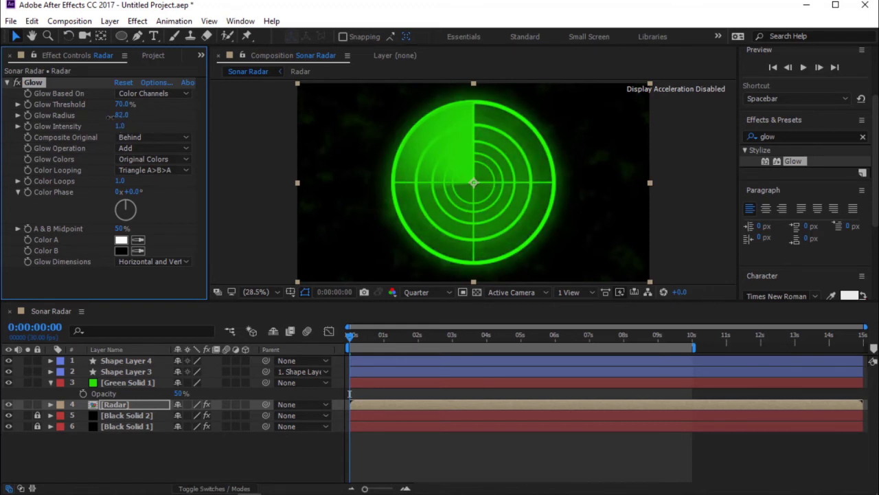
click(251, 456)
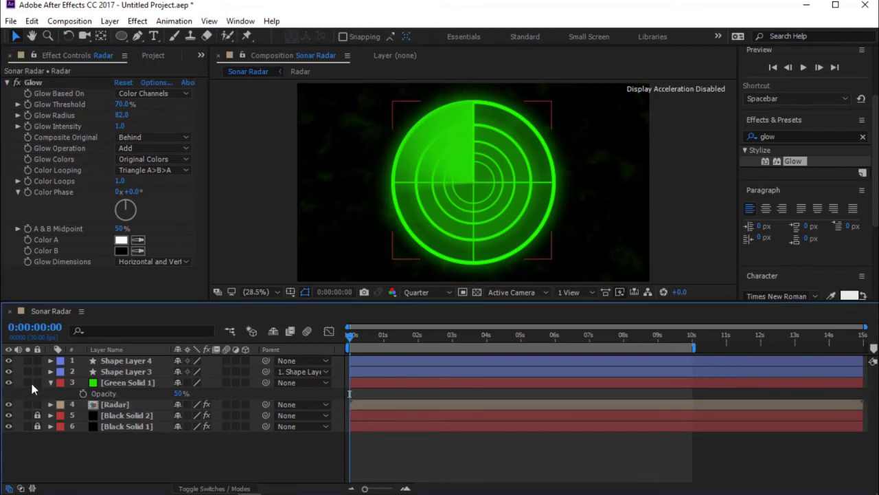
- Draw a small solid-green ellipse dot left of the radar as Shape Layer 5
click(50, 382)
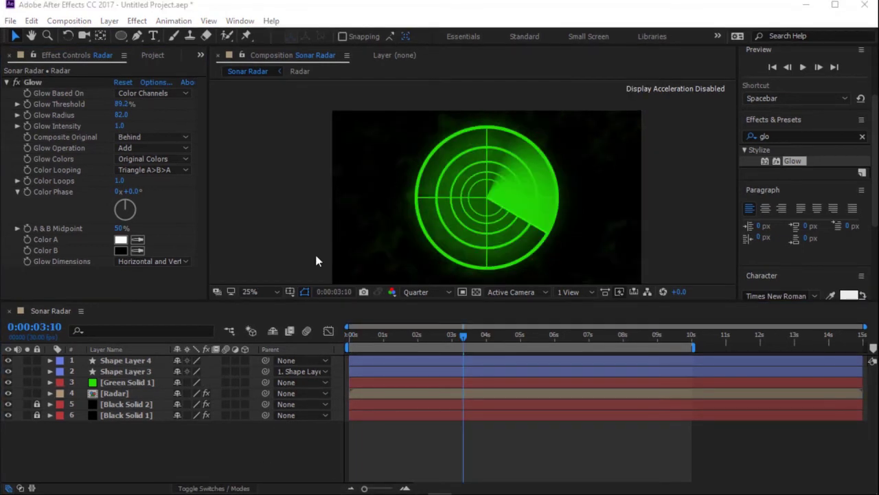
click(122, 35)
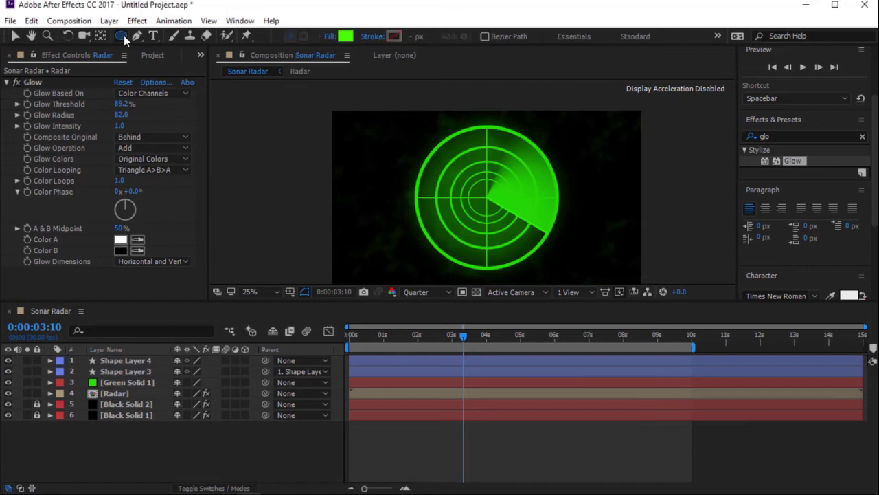
click(330, 36)
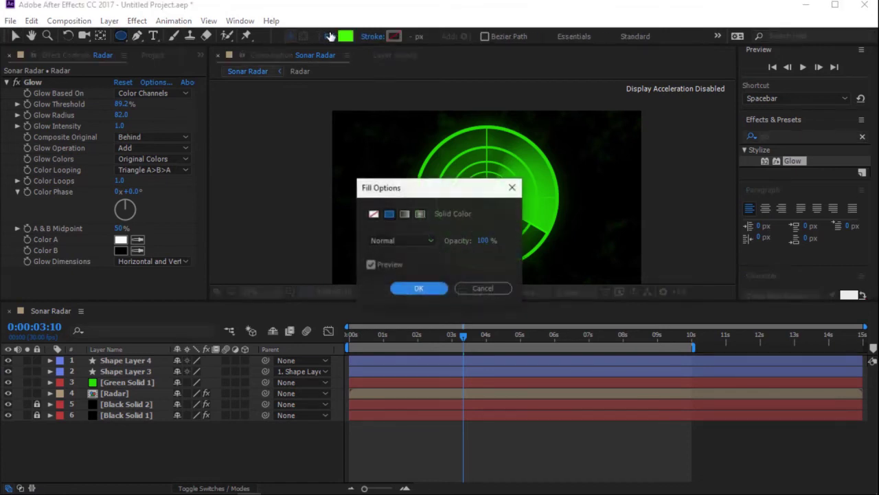
click(420, 290)
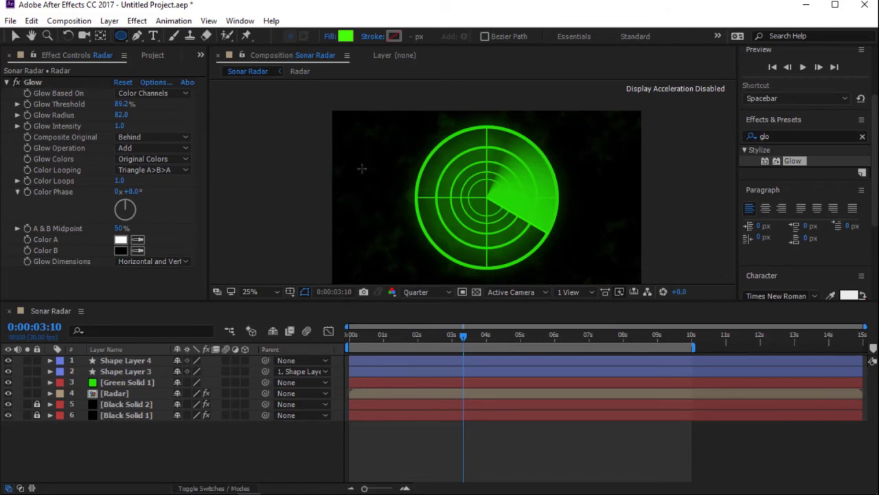
drag(362, 168, 379, 181)
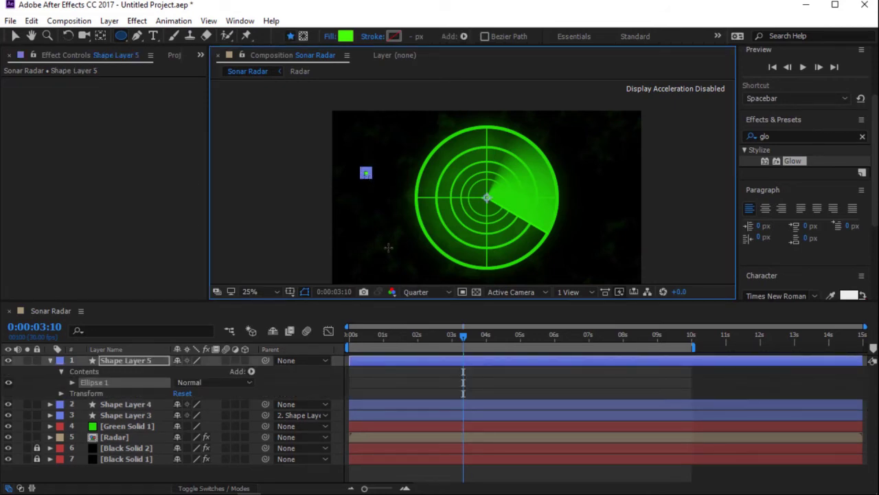
click(100, 37)
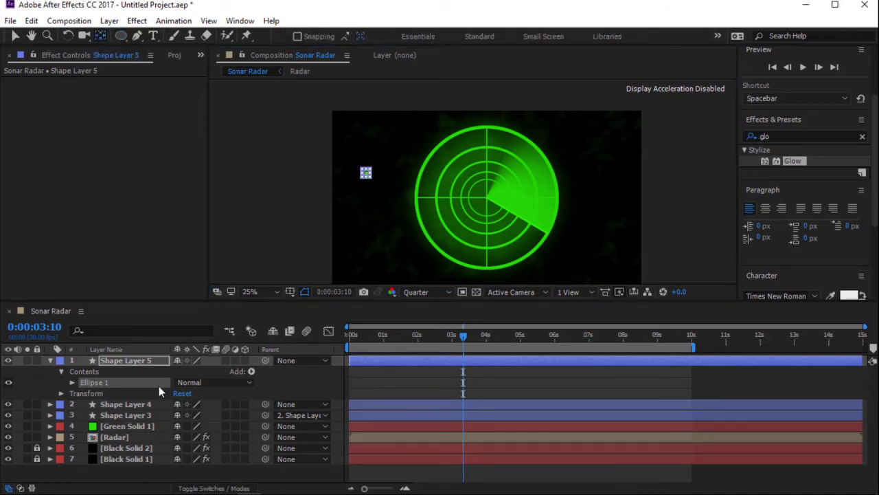
- Keyframe the blip's opacity at 0% at frame zero and 100% near one second
click(351, 337)
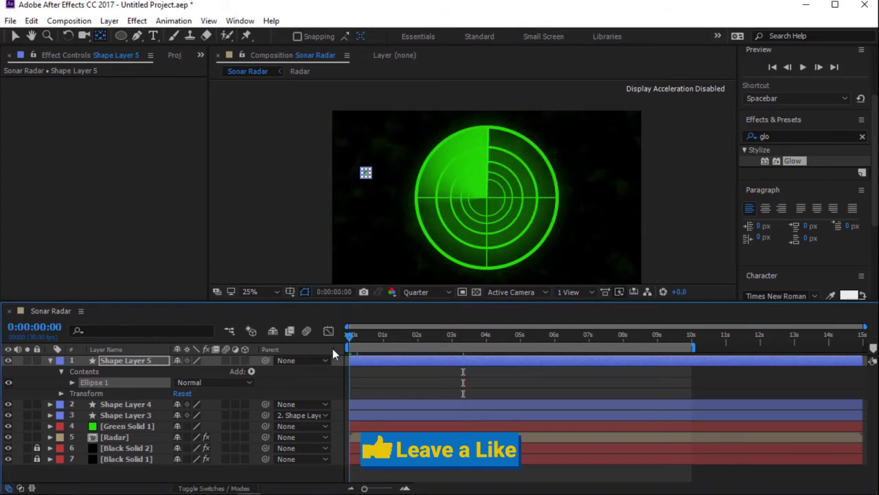
key(t)
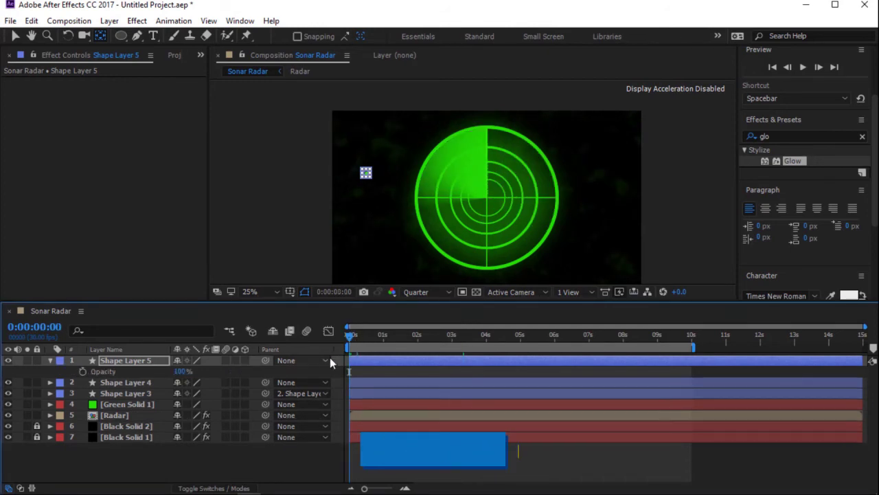
click(83, 372)
click(180, 371)
text(0)
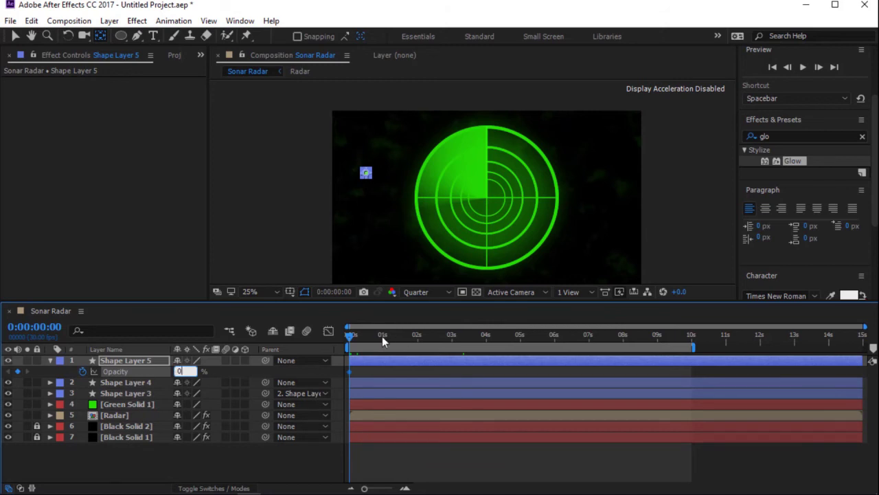
click(383, 336)
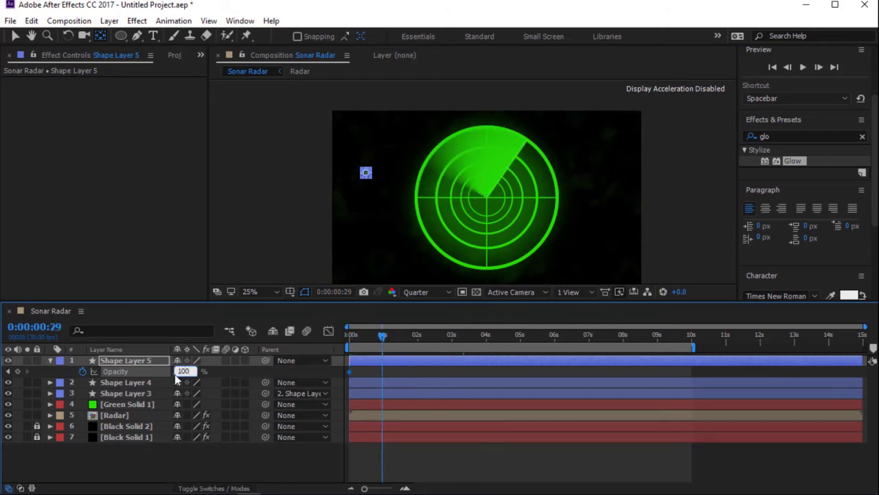
text(100)
key(Return)
- Loop the opacity with loopOut("pingpong") and preview the blinking blip from the start
alt+click(83, 371)
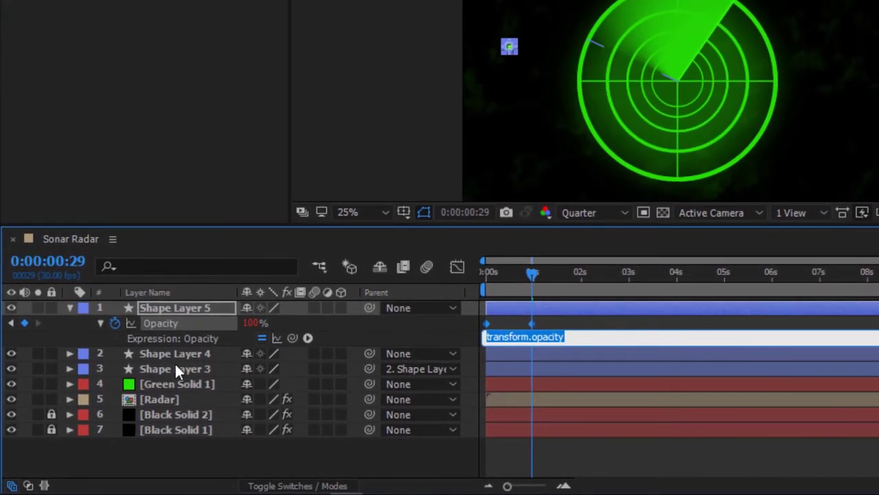
key(BackSpace)
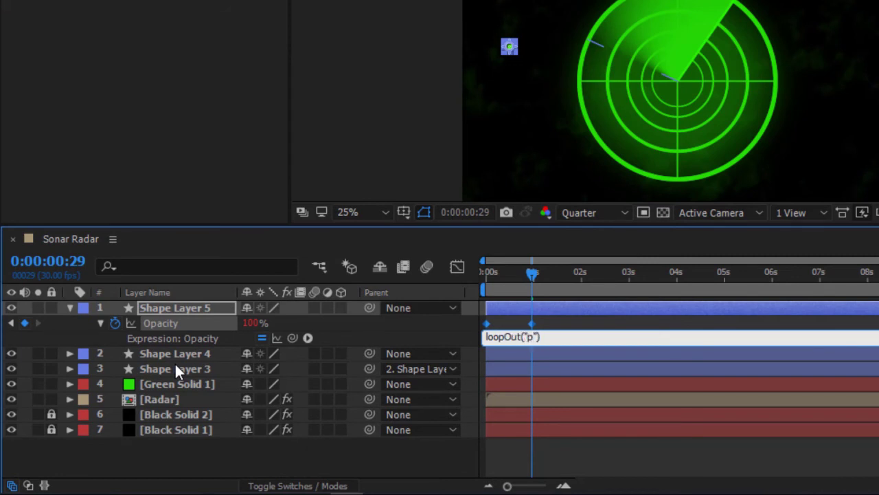
text(pong)
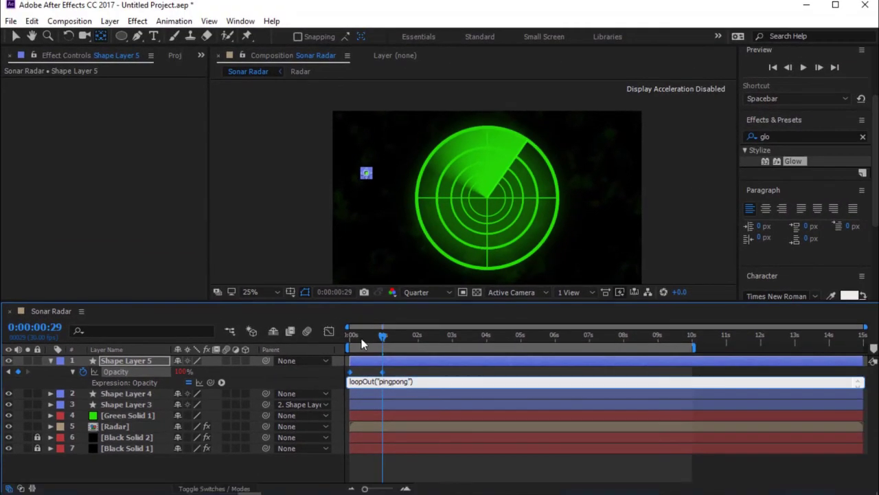
click(330, 356)
key(Home)
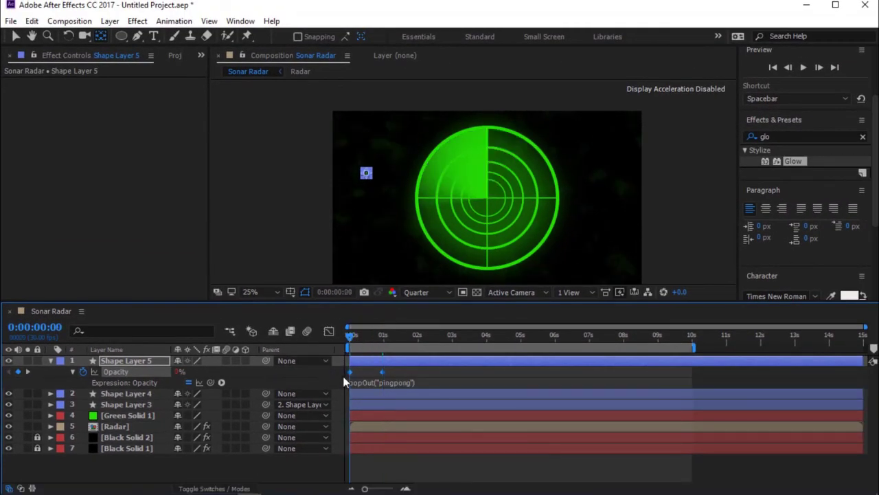
key(space)
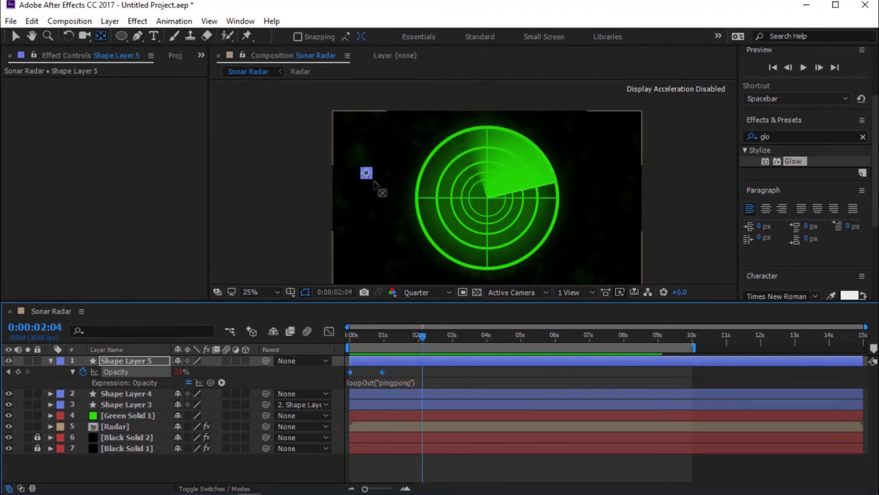
key(v)
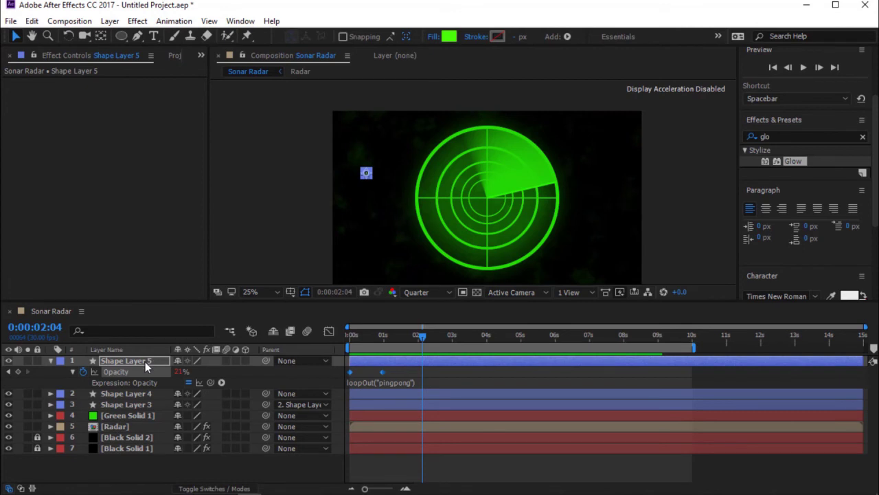
- Move Shape Layer 5 below Shape Layer 3 and give the blip two Glow effects
drag(145, 362, 144, 408)
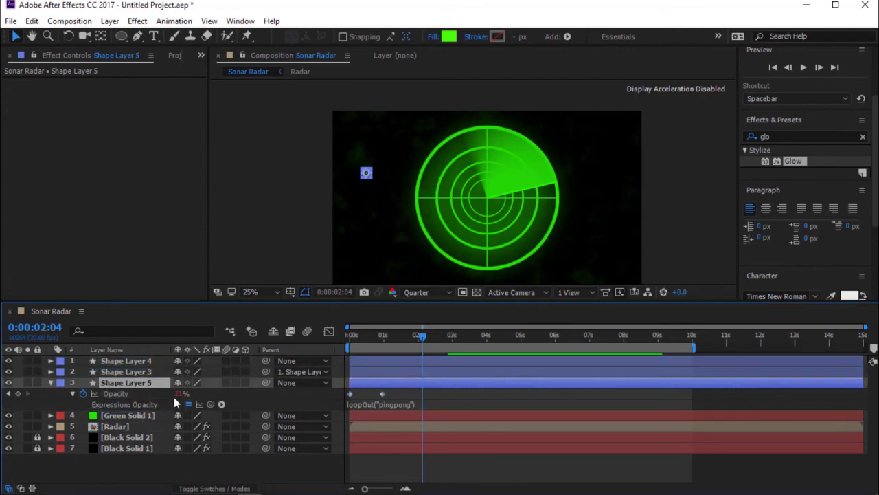
drag(367, 176, 646, 383)
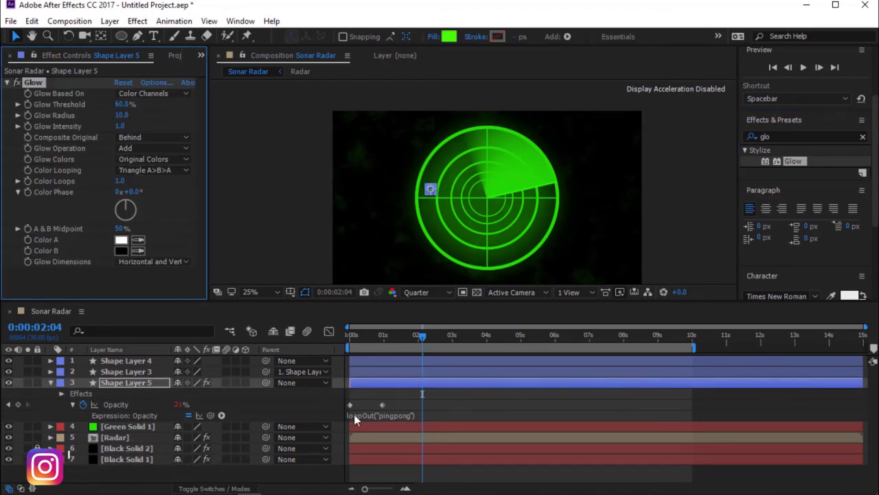
key(ctrl+d)
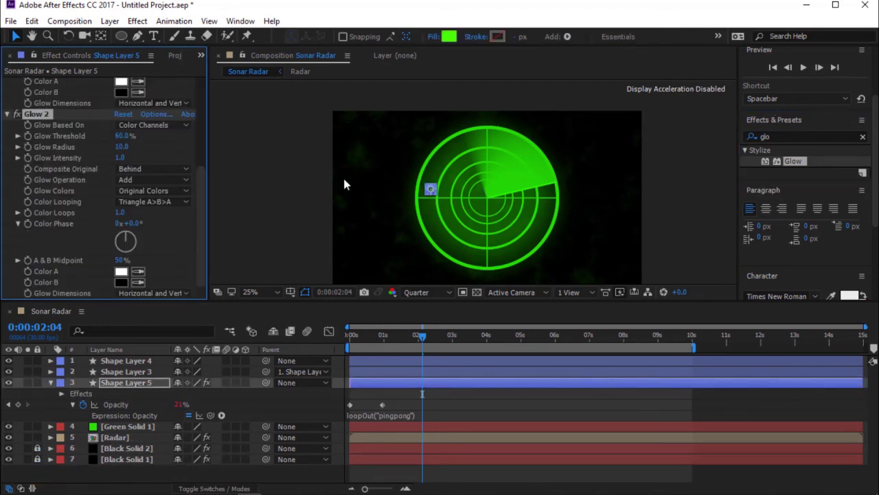
- Move the blip down-right inside the radar, then duplicate it and place the copy at the upper-left edge
drag(430, 189, 511, 239)
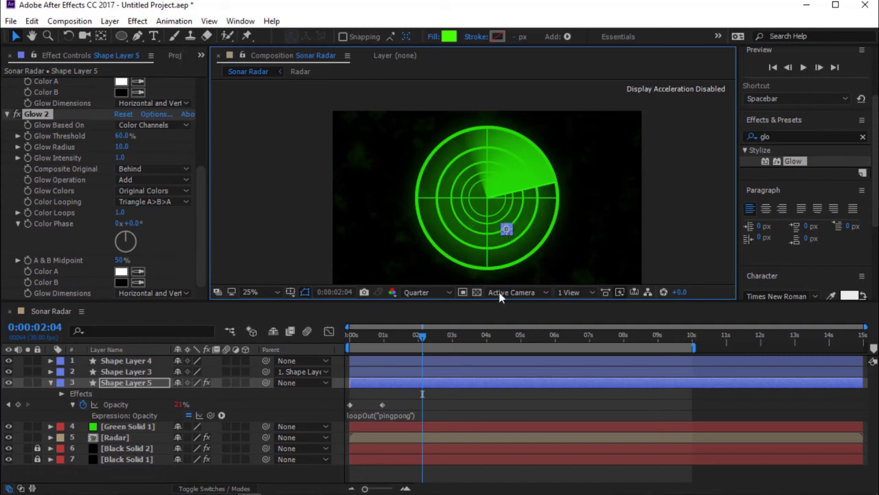
click(448, 382)
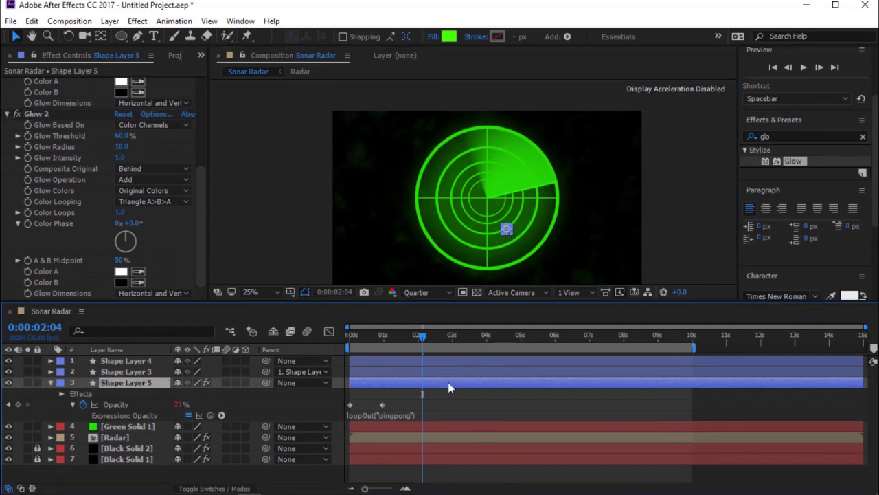
key(ctrl+d)
drag(506, 232, 454, 245)
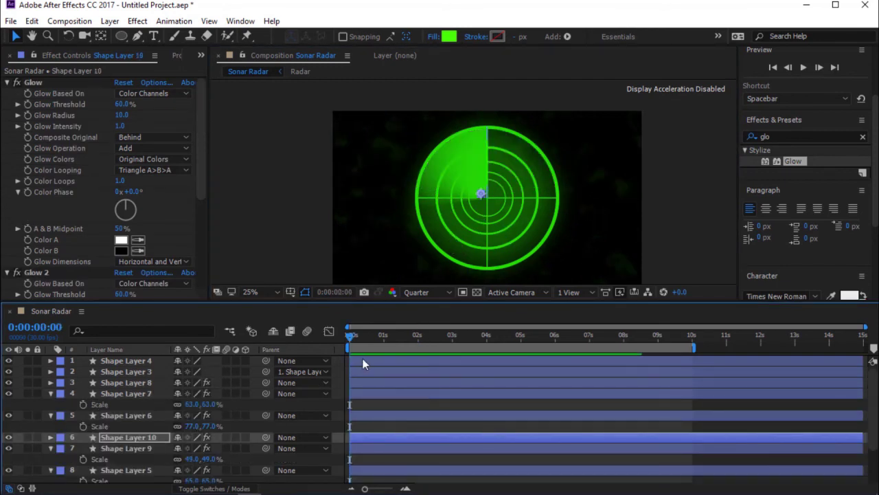
- Preview the animation briefly, then collapse every layer's revealed properties and deselect all layers
key(space)
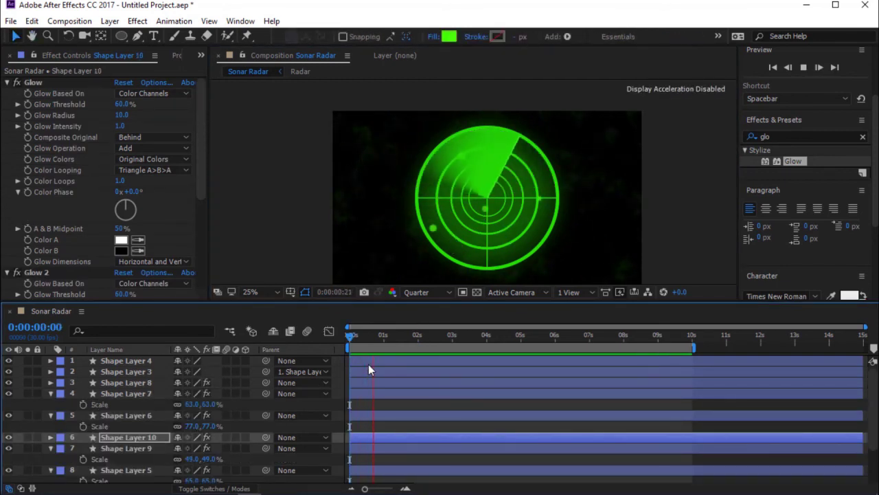
key(space)
key(ctrl+a)
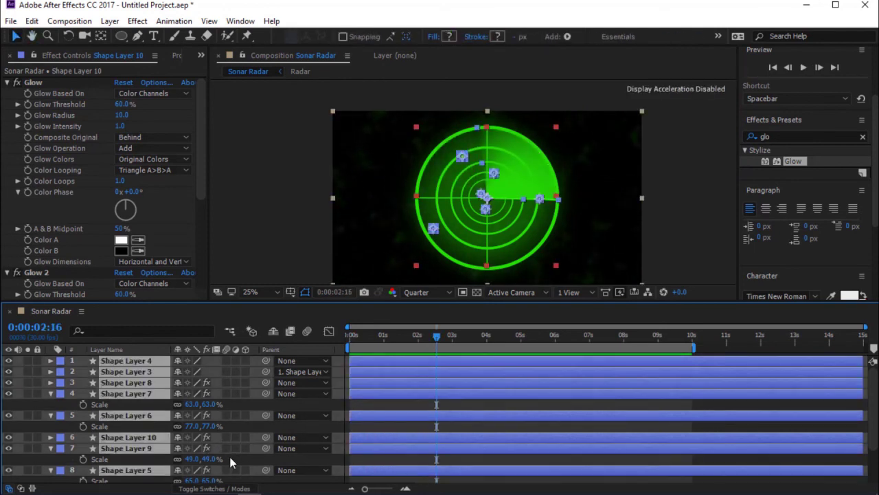
key(s)
key(s)
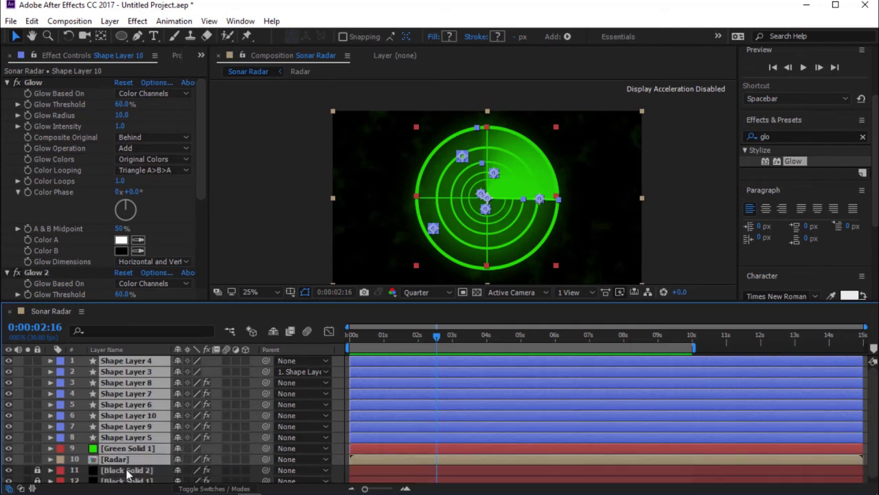
key(F2)
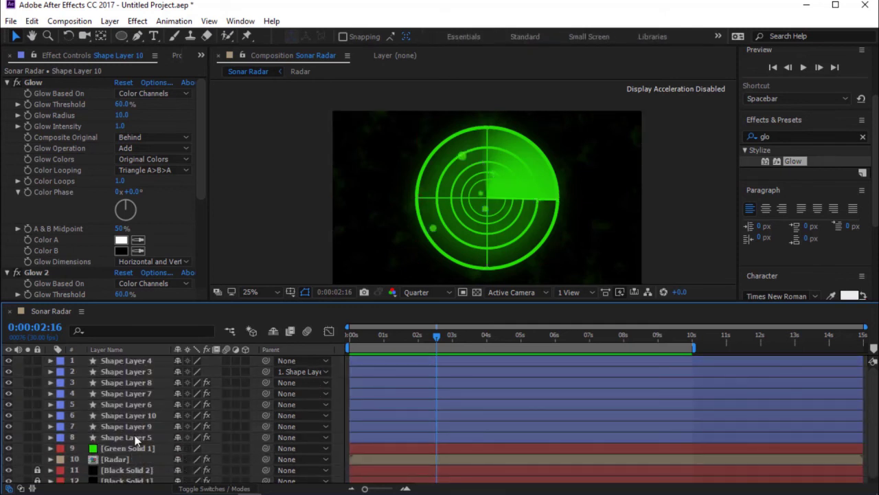
- Select the Shape Layer 5 blip, show the Project panel, and play the radar from the start
click(135, 435)
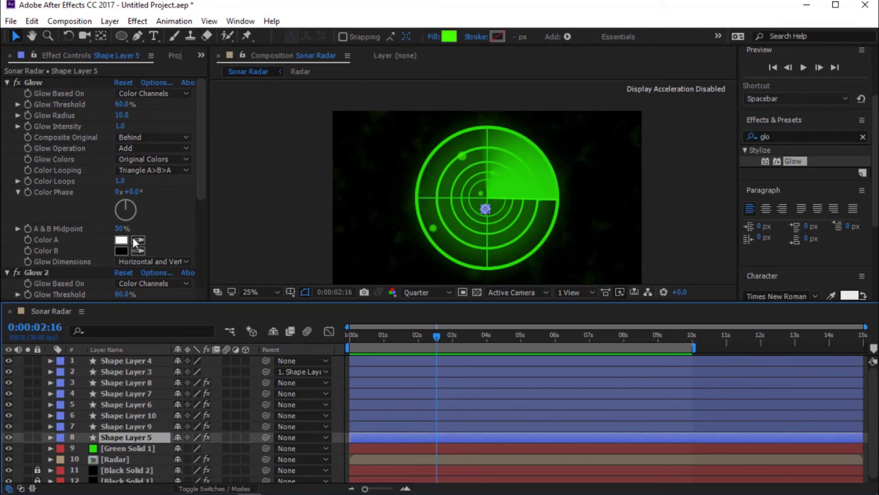
click(174, 56)
drag(364, 335, 326, 350)
key(space)
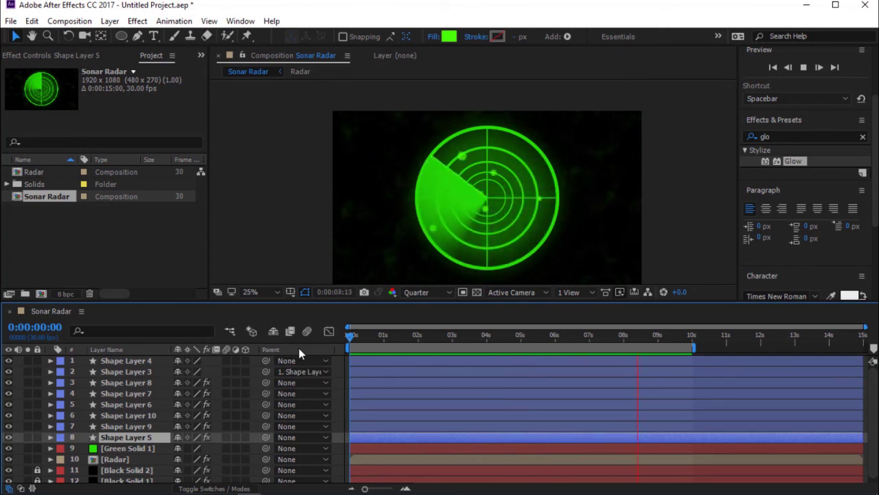
- Stop playback, then shift Shape Layer 9 to start earlier and Shape Layer 6 to start later
key(space)
drag(381, 424, 348, 431)
mouse_move(377, 403)
mouse_down()
mouse_move(396, 404)
mouse_move(365, 403)
mouse_move(391, 415)
mouse_move(362, 415)
mouse_move(384, 392)
mouse_up()
- Return to the beginning and preview the finished radar with Shape Layer 8 selected
key(Home)
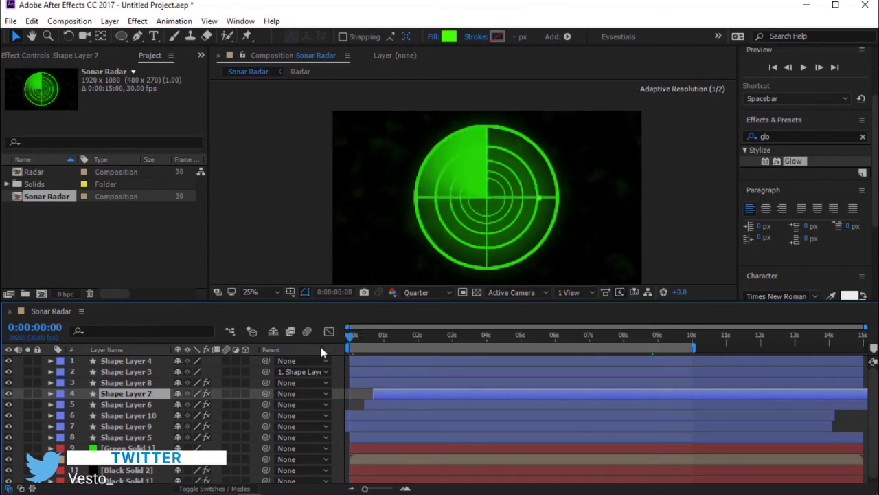
click(343, 383)
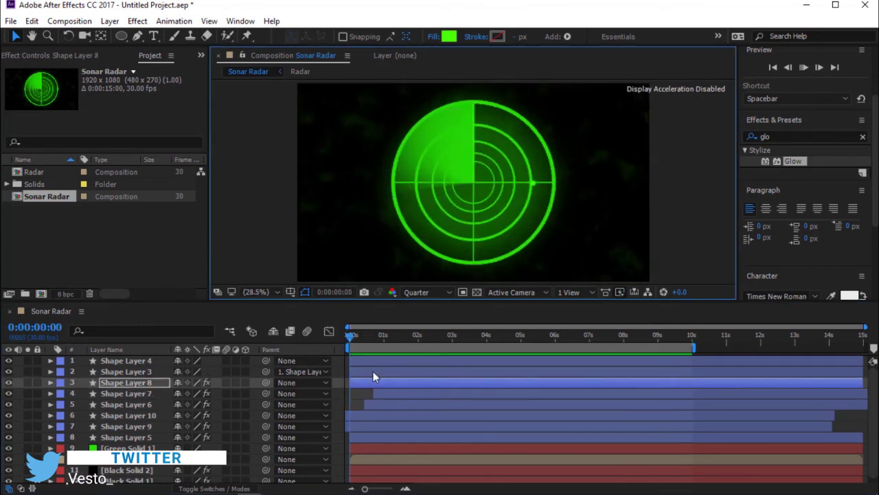
key(space)
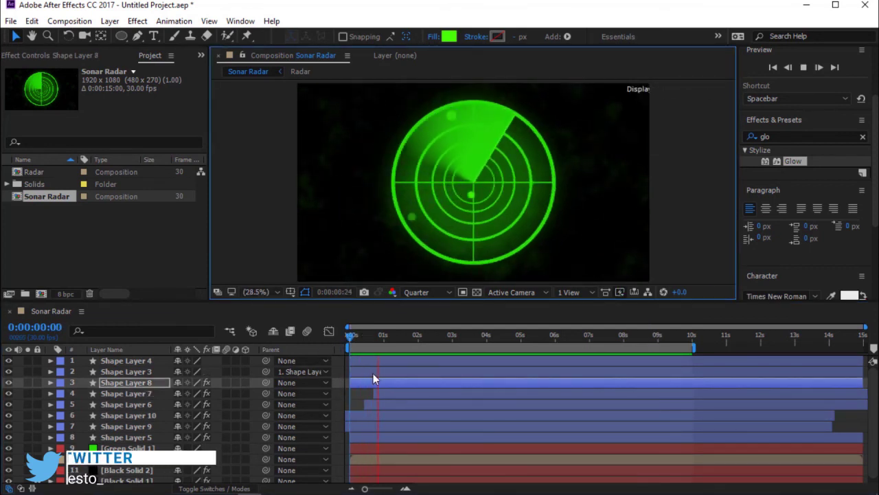